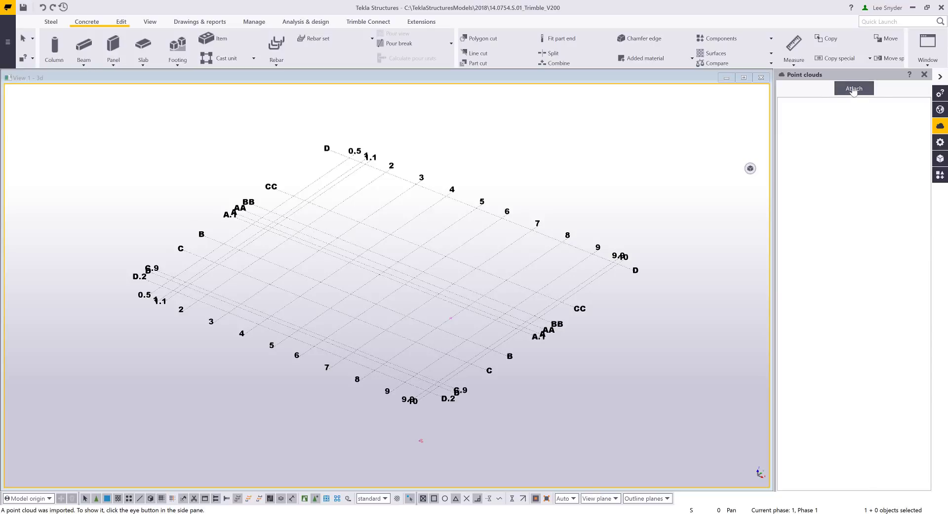
# Step: Attach the WCO2 11.3.17 STEEL ARCH CORD_ARCH ELEV point cloud file at the model origin
pyautogui.click(853, 89)
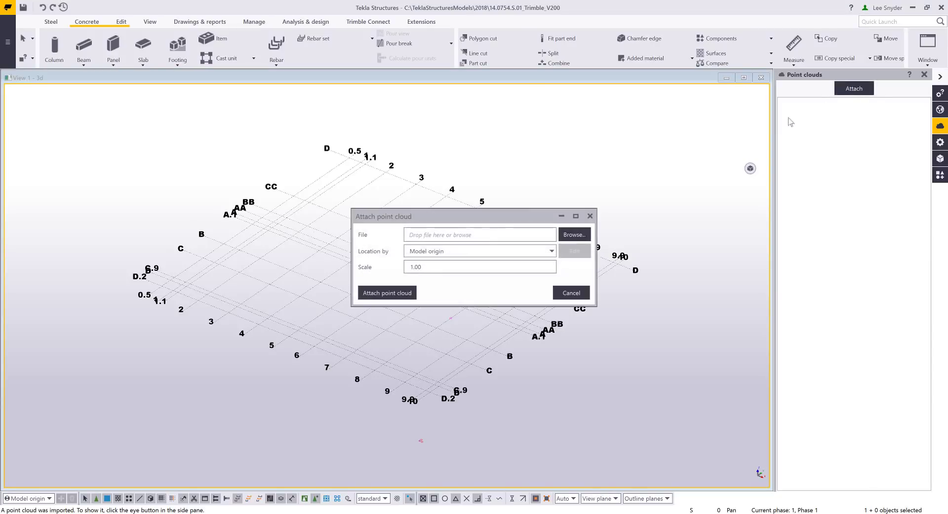
pyautogui.click(574, 234)
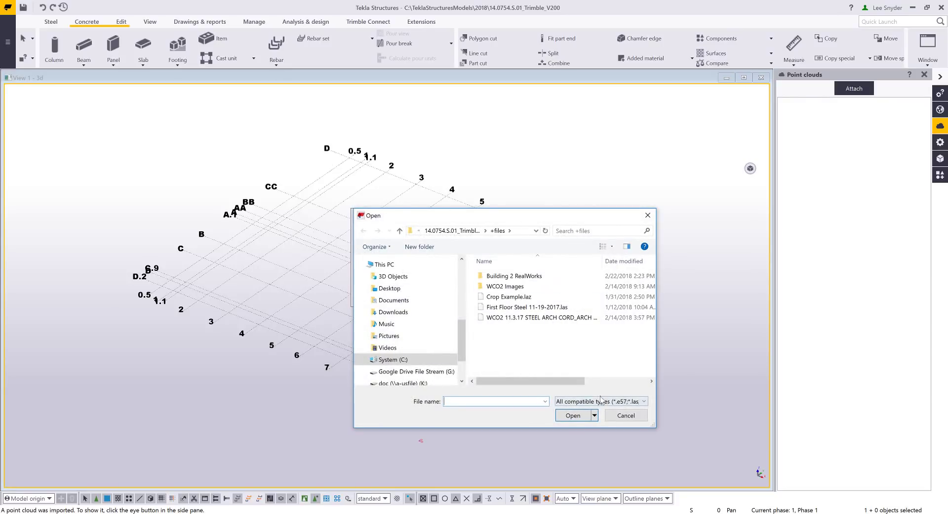
pyautogui.click(644, 401)
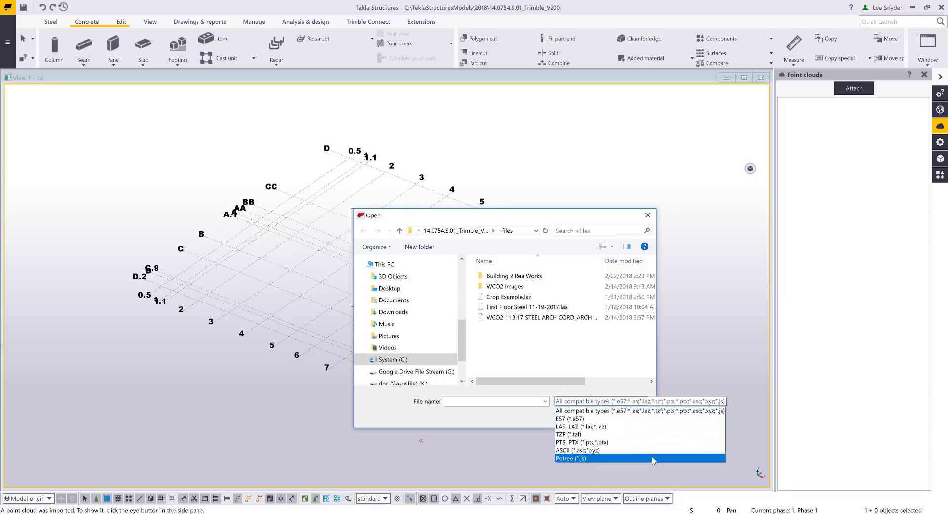
pyautogui.click(557, 322)
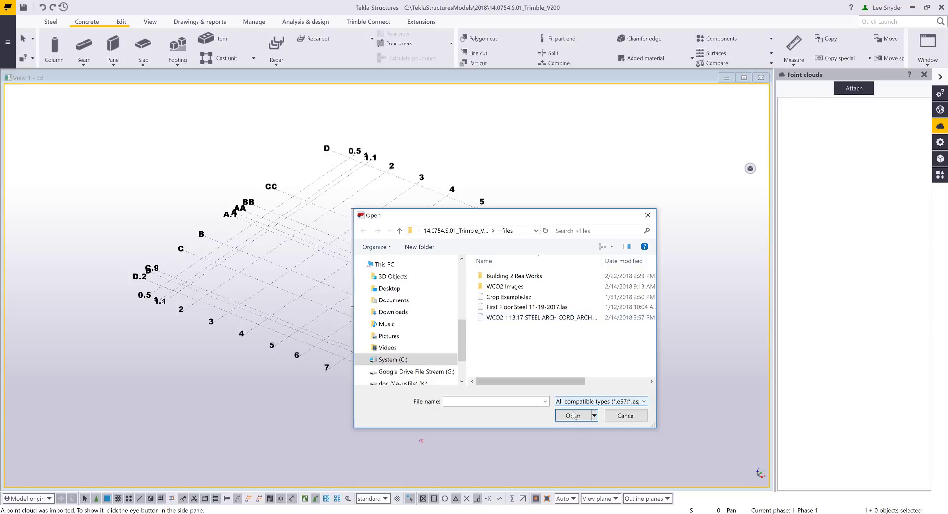
pyautogui.click(581, 319)
pyautogui.click(572, 415)
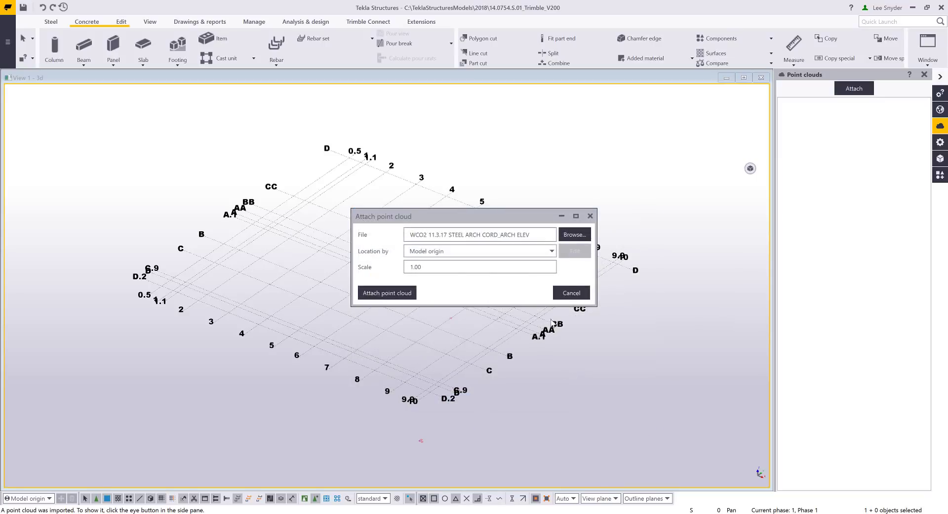
pyautogui.click(392, 298)
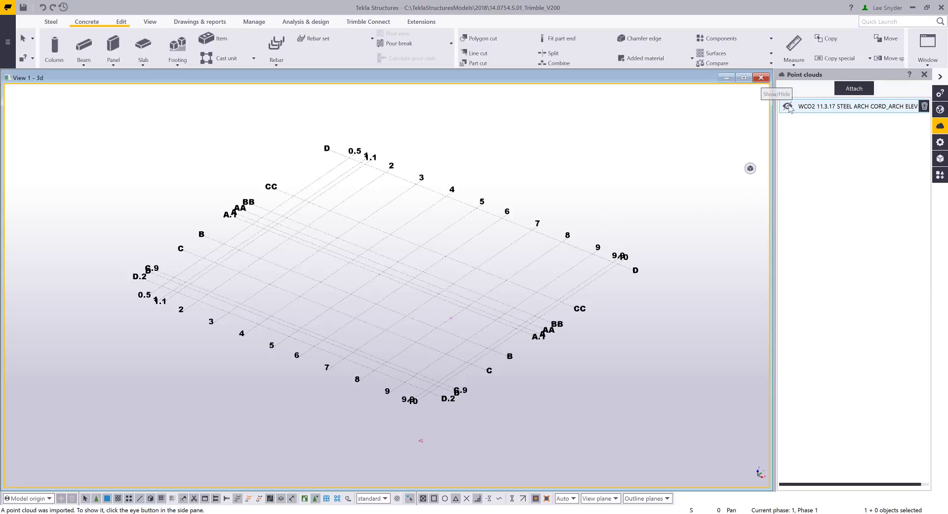
# Step: Make the WCO2 point cloud visible and zoom and pan to inspect it over the steel frame
pyautogui.click(788, 107)
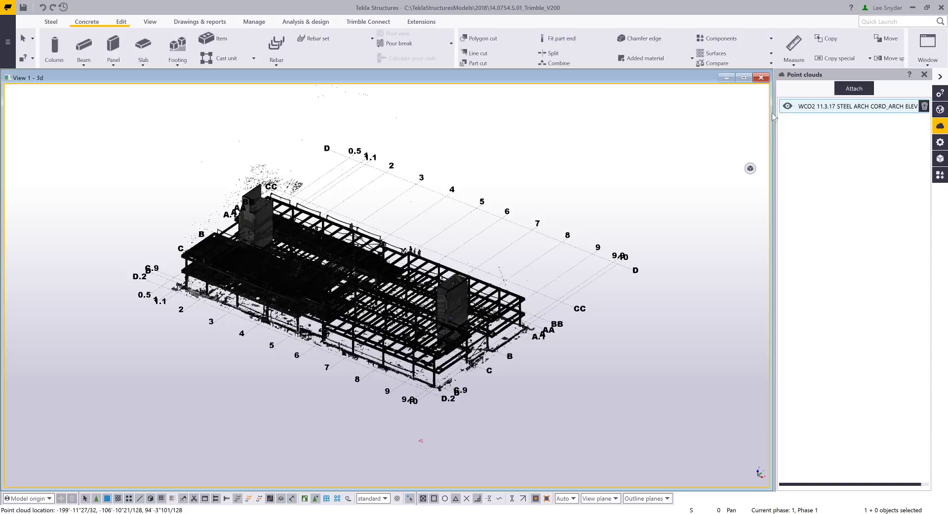
pyautogui.scroll(5, 458, 353)
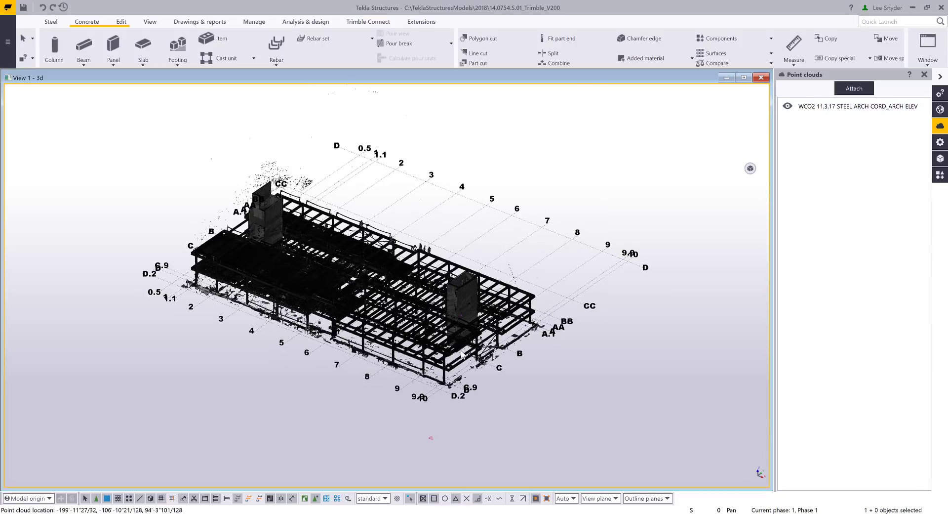
pyautogui.scroll(3, 482, 340)
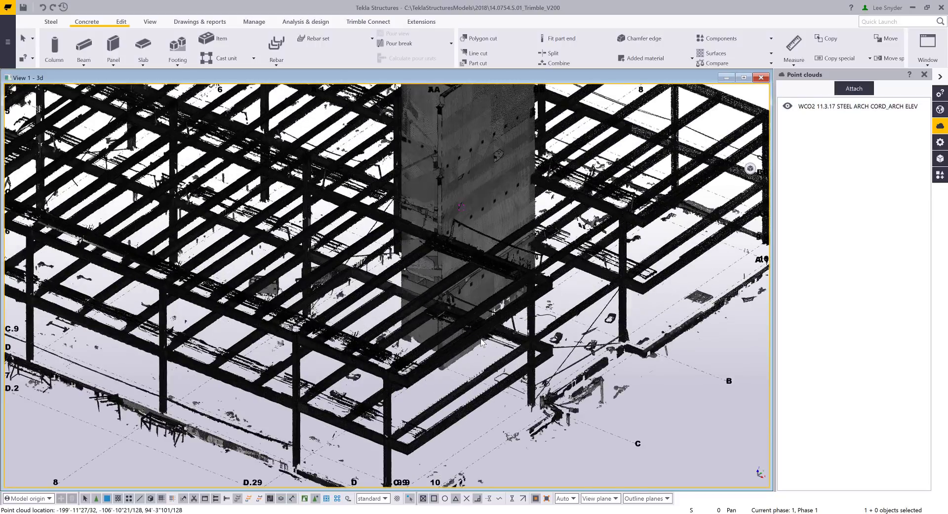
pyautogui.scroll(-2, 425, 334)
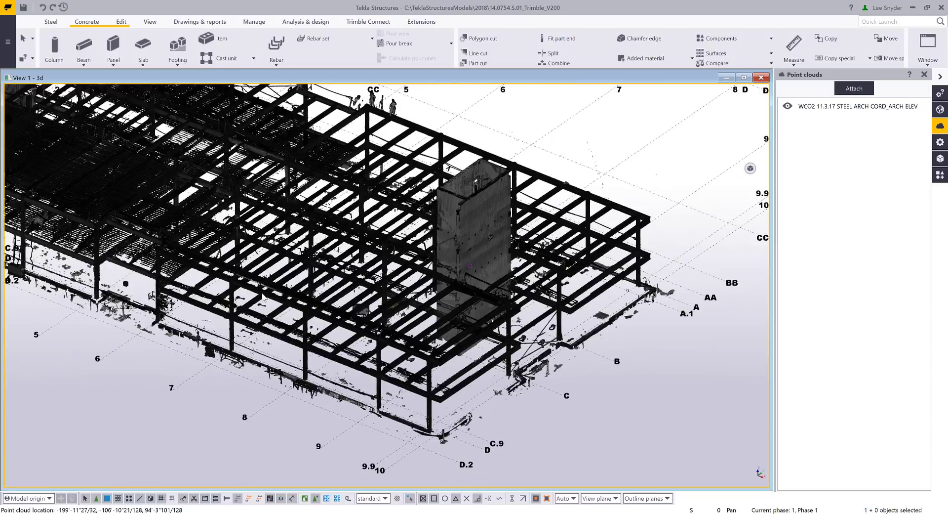
pyautogui.scroll(1, 443, 347)
pyautogui.press('Left')
pyautogui.press('Up')
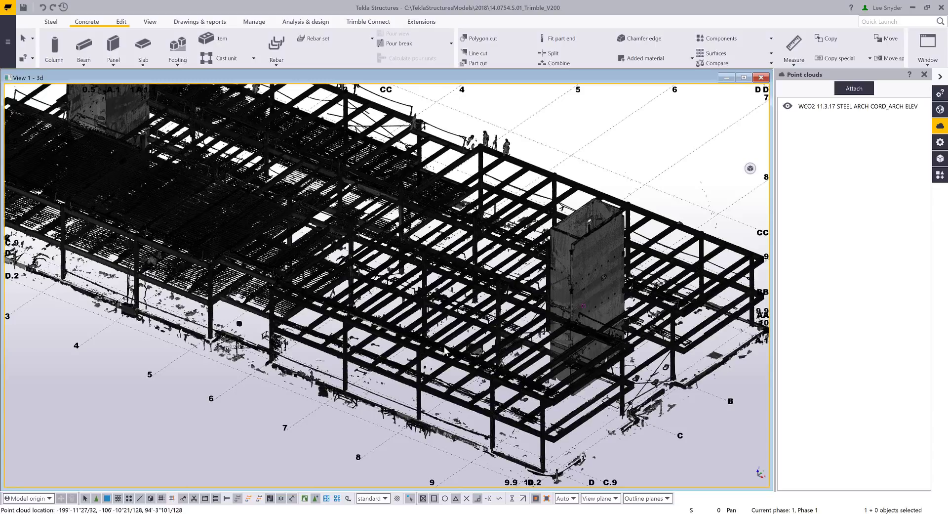
# Step: In plan view, trace a four-corner concrete panel over the scanned rectangle between gridlines B and C
pyautogui.hotkey('ctrl', 'p')
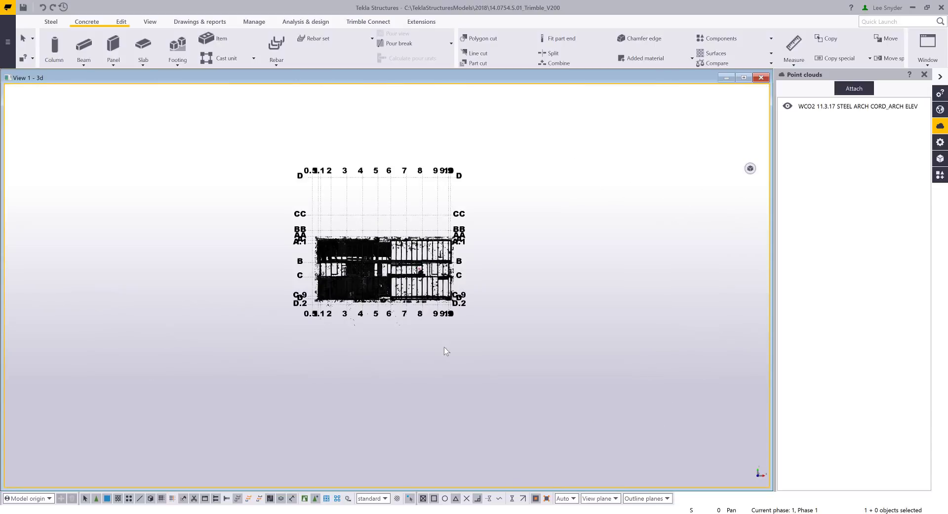
pyautogui.scroll(12, 329, 274)
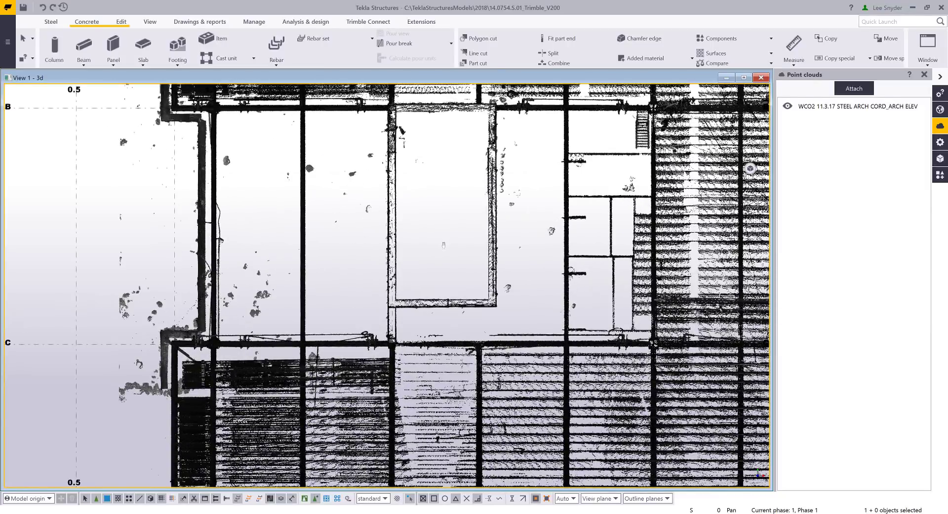
pyautogui.scroll(4, 442, 242)
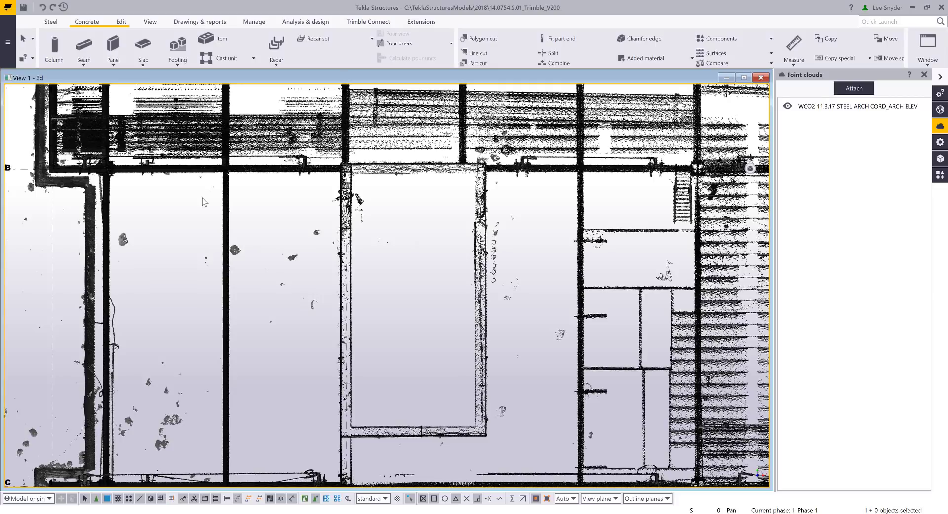
pyautogui.click(117, 58)
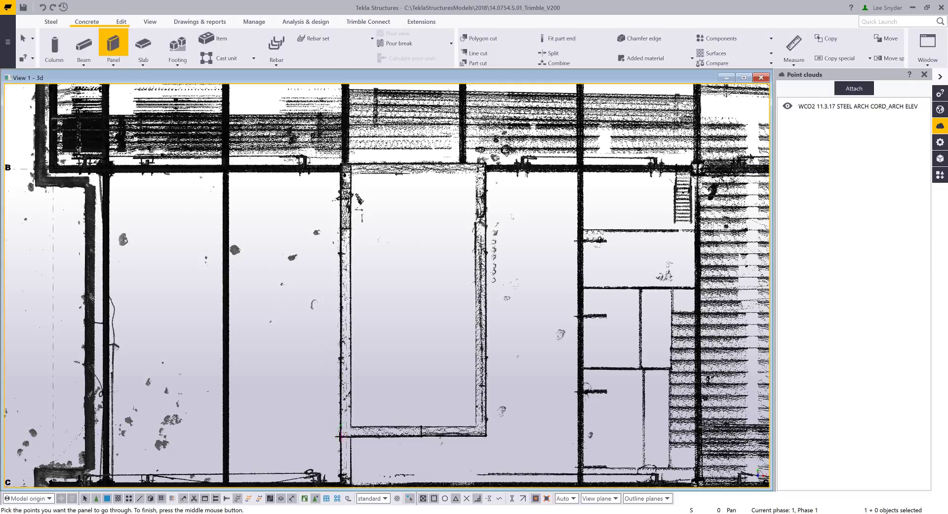
pyautogui.click(340, 435)
pyautogui.click(485, 435)
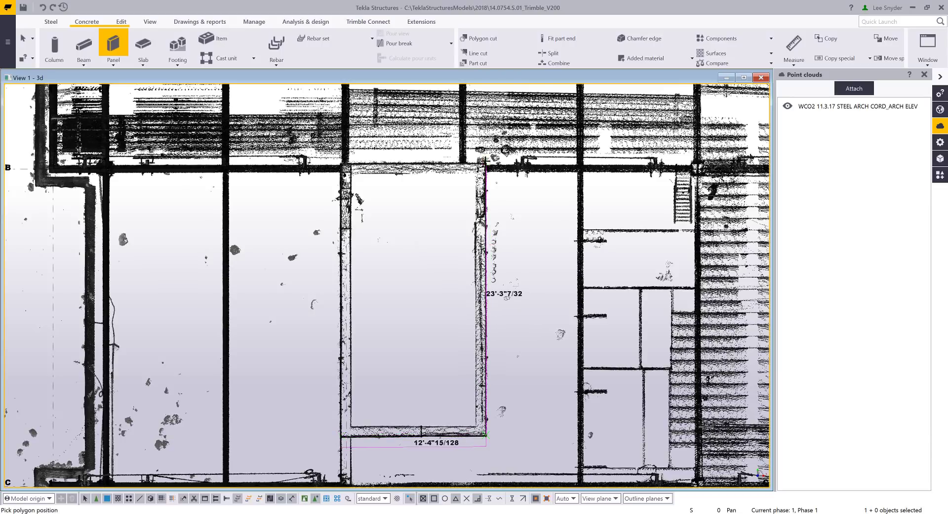
pyautogui.click(485, 161)
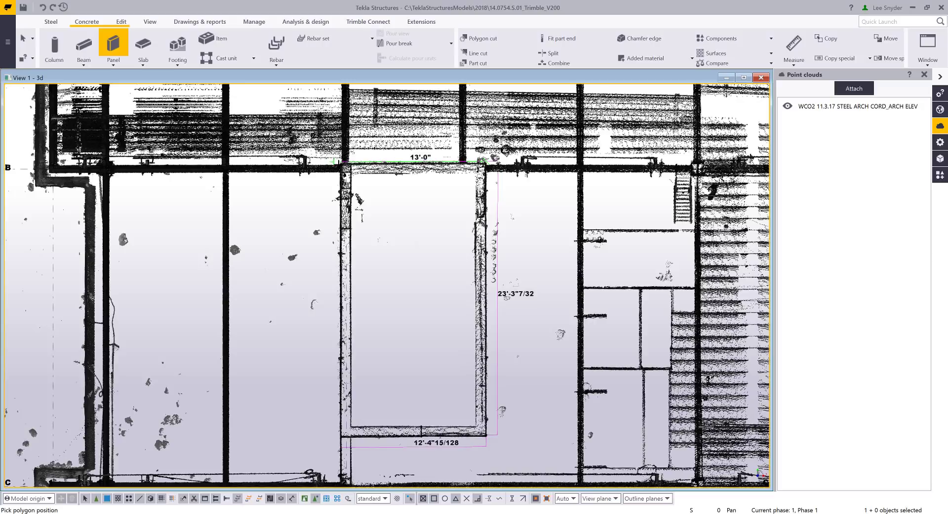
pyautogui.click(340, 163)
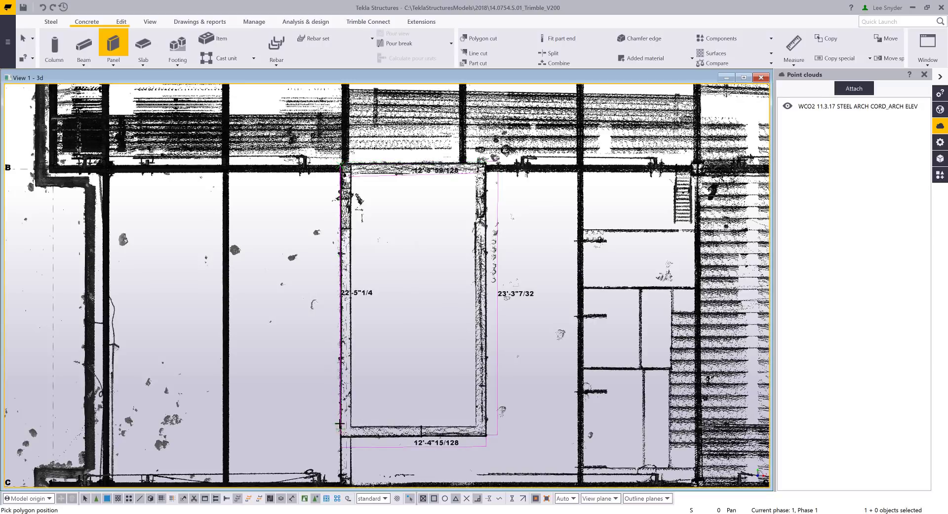
pyautogui.click(340, 424)
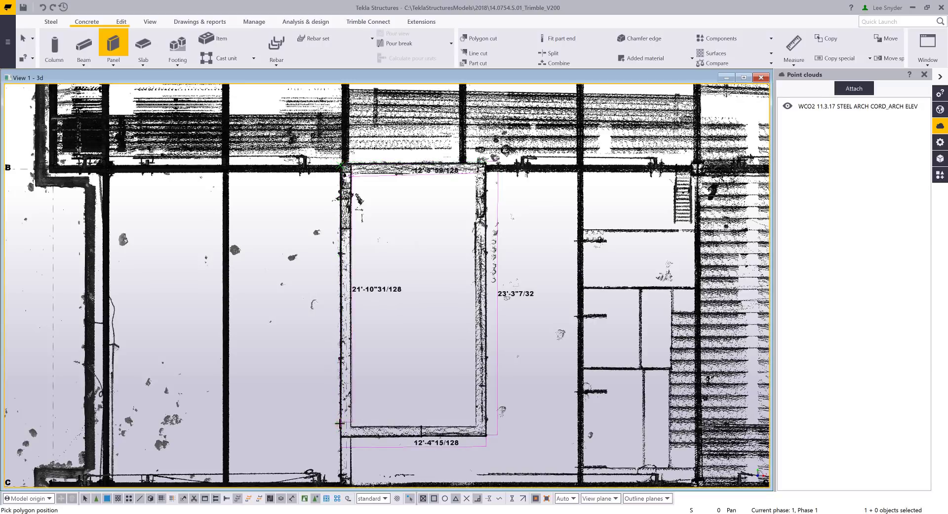
pyautogui.middleClick(340, 423)
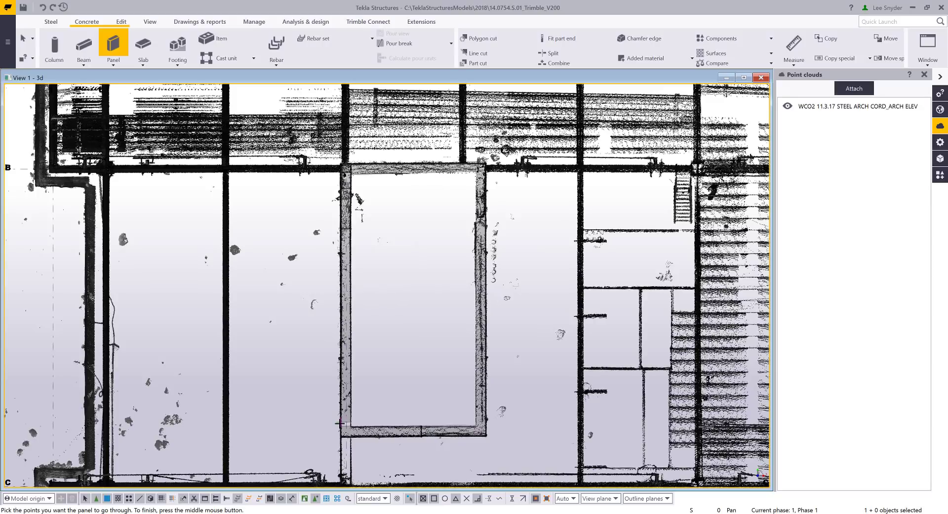
pyautogui.rightClick(388, 309)
pyautogui.click(400, 315)
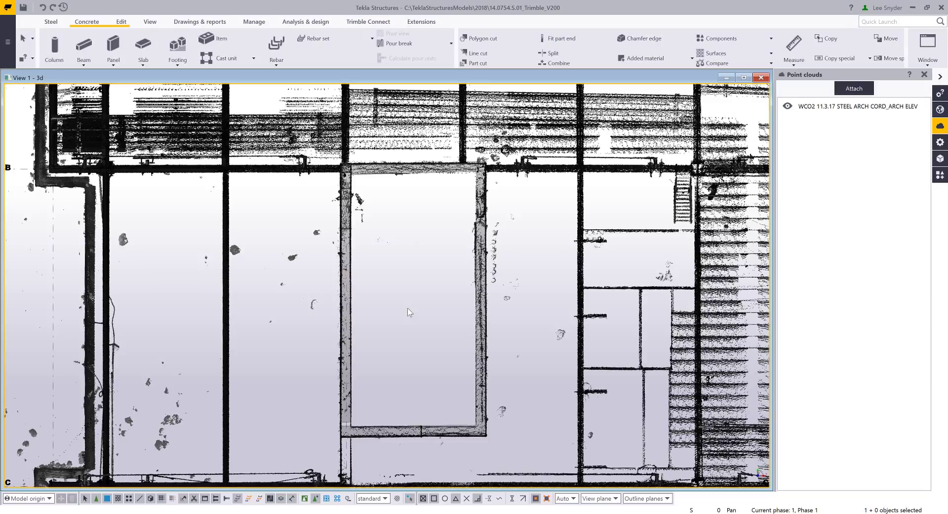
# Step: Orbit to an isometric view, select the point cloud and switch on Reference objects display
pyautogui.scroll(-5, 408, 311)
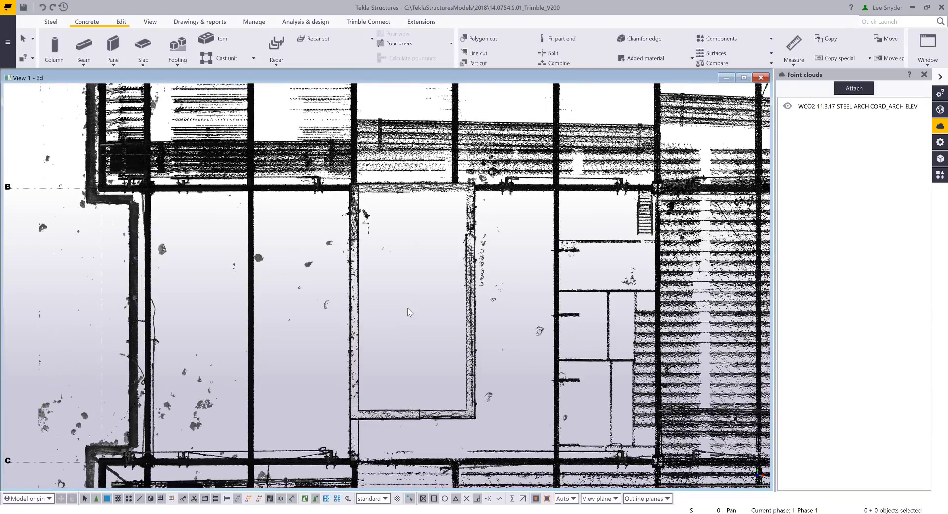
pyautogui.scroll(-3, 330, 313)
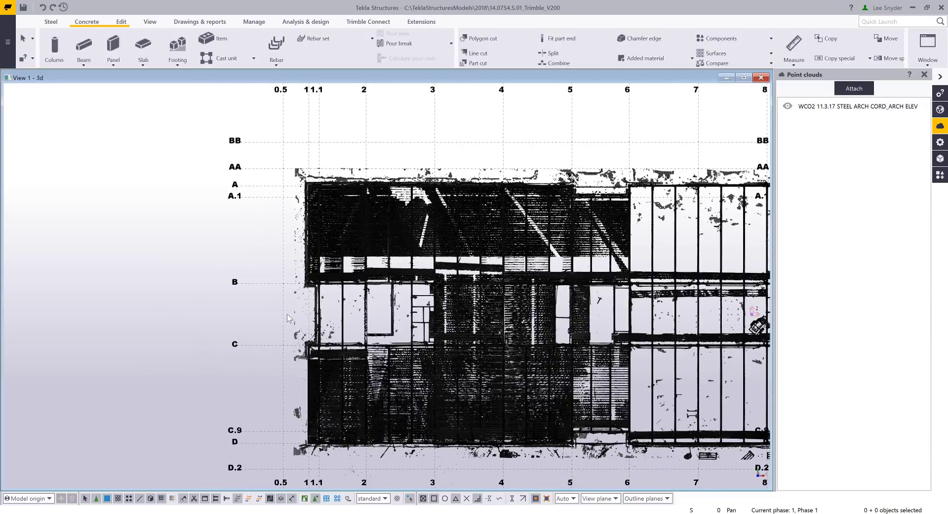
pyautogui.scroll(-3, 289, 317)
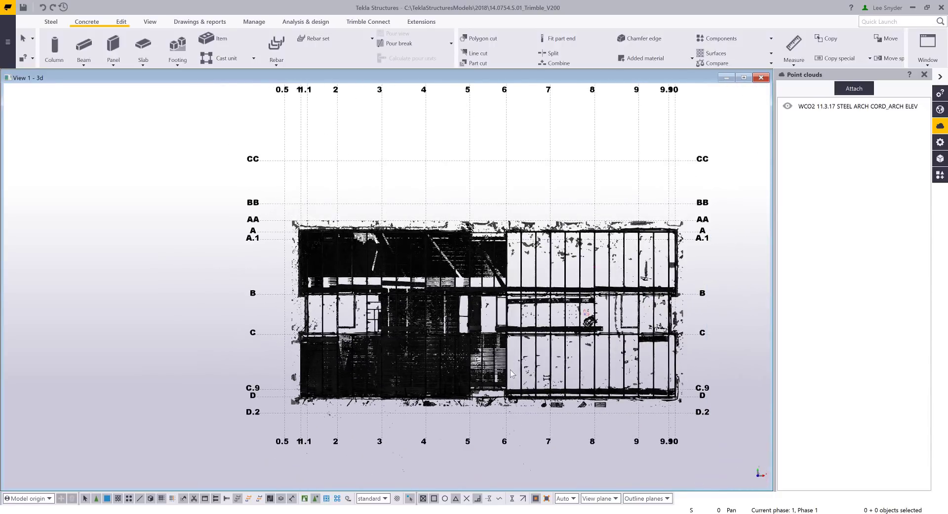
pyautogui.keyDown('ctrl'); pyautogui.moveTo(494, 407); pyautogui.dragTo(446, 346, button='middle'); pyautogui.keyUp('ctrl')
pyautogui.moveTo(537, 282); pyautogui.dragTo(488, 336, button='middle')
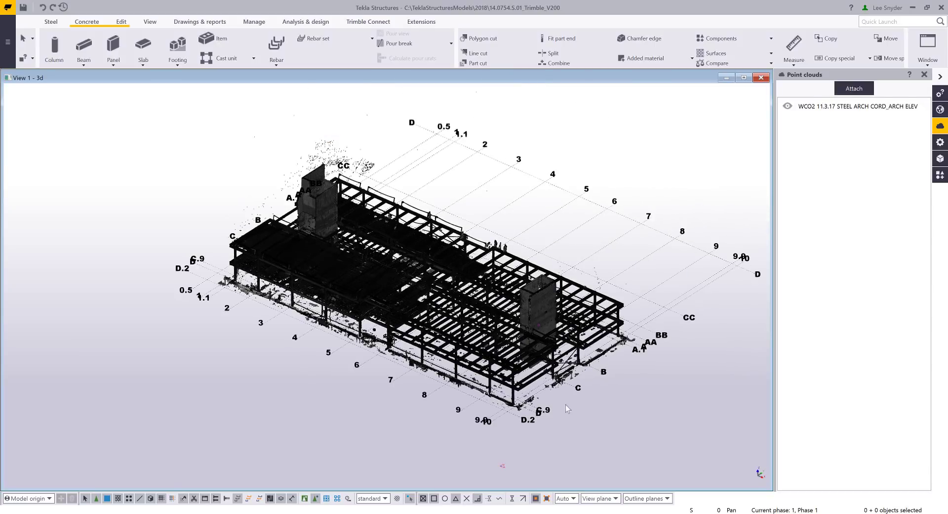
pyautogui.scroll(3, 569, 402)
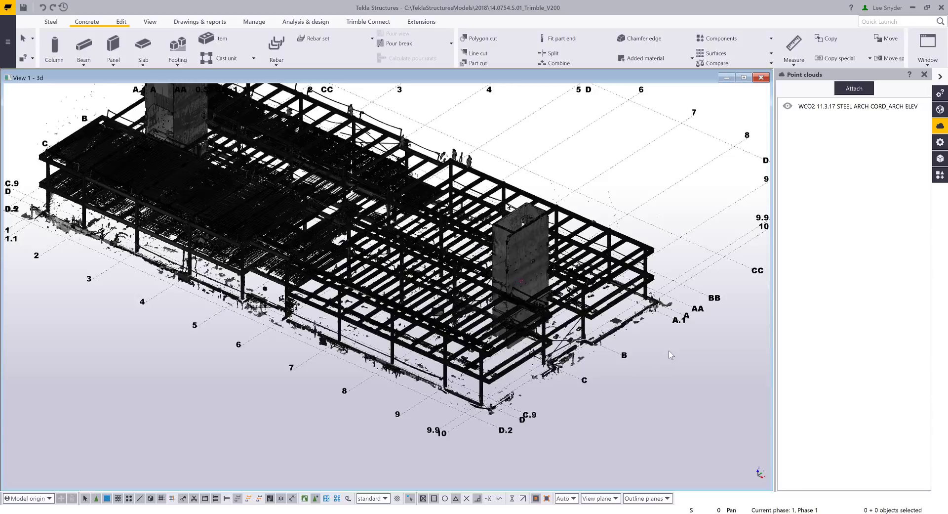
pyautogui.click(670, 355)
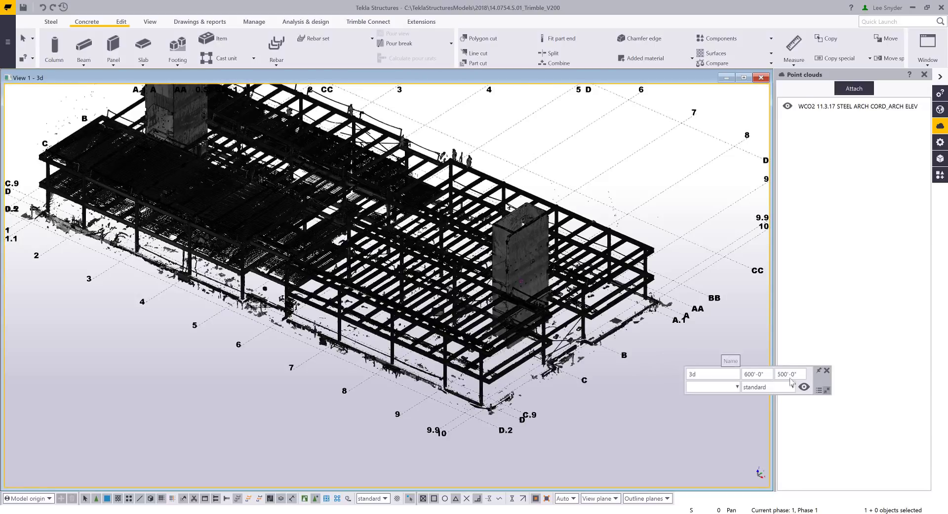
pyautogui.click(804, 386)
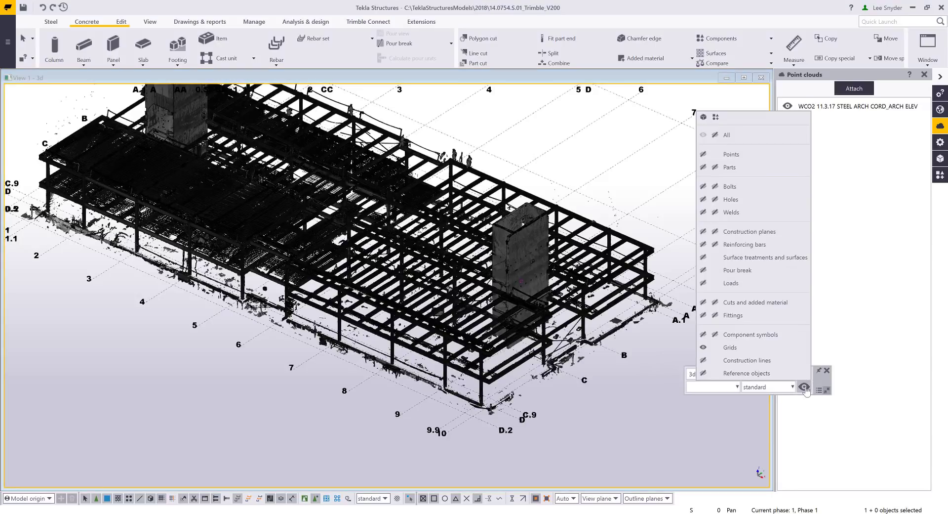
pyautogui.click(703, 374)
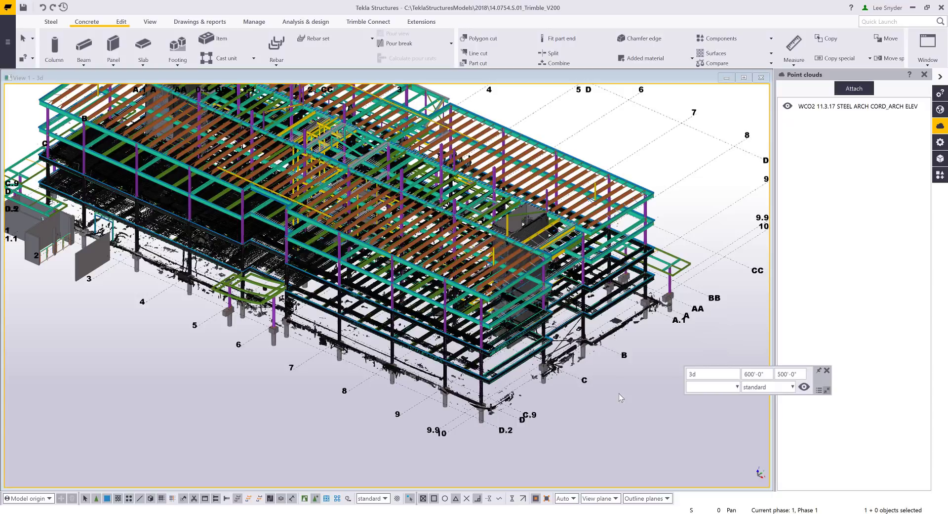
# Step: Go from the point clouds help page back to the Tekla Structures model window
pyautogui.hotkey('alt', 'Tab')
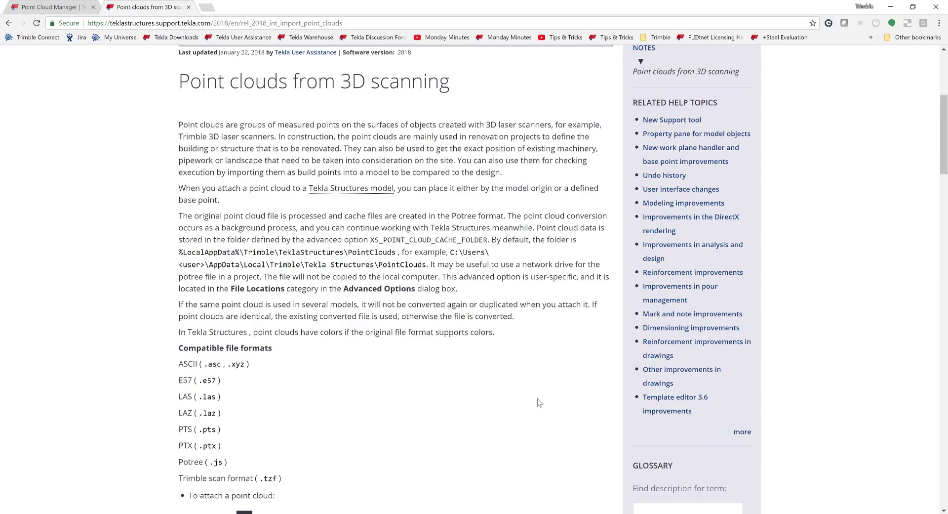
pyautogui.hotkey('alt', 'Tab')
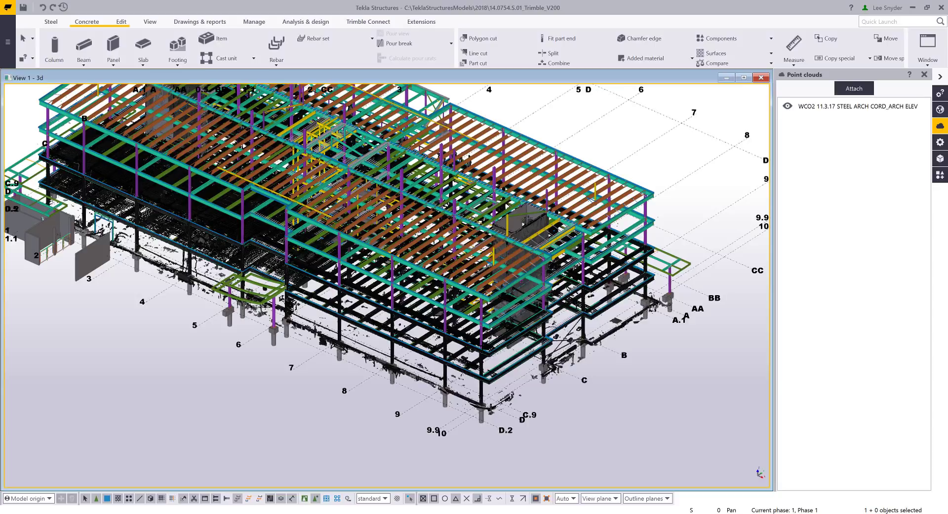
# Step: Switch to View 2 - Clip Planes, show the point cloud there and zoom in on the floor
pyautogui.keyDown('ctrl'); pyautogui.moveTo(478, 343); pyautogui.dragTo(523, 343, button='middle'); pyautogui.keyUp('ctrl')
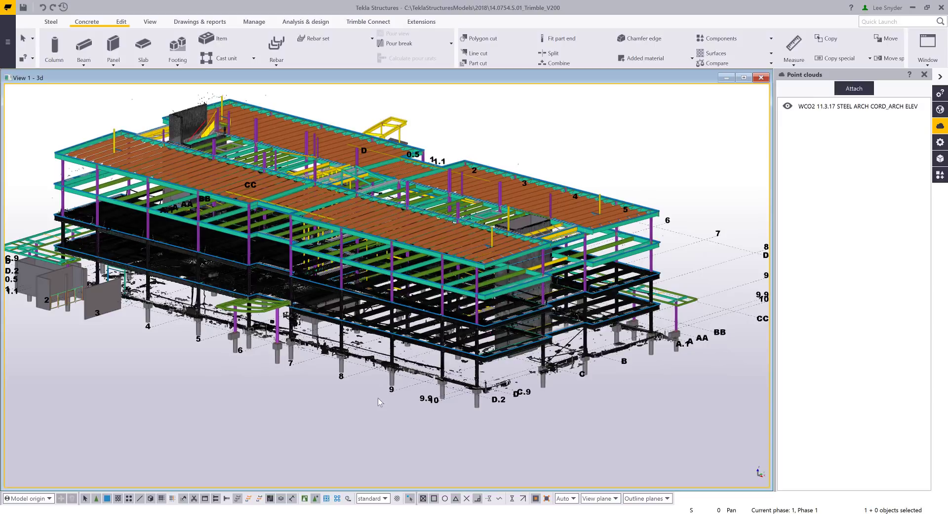
pyautogui.hotkey('ctrl', 'Tab')
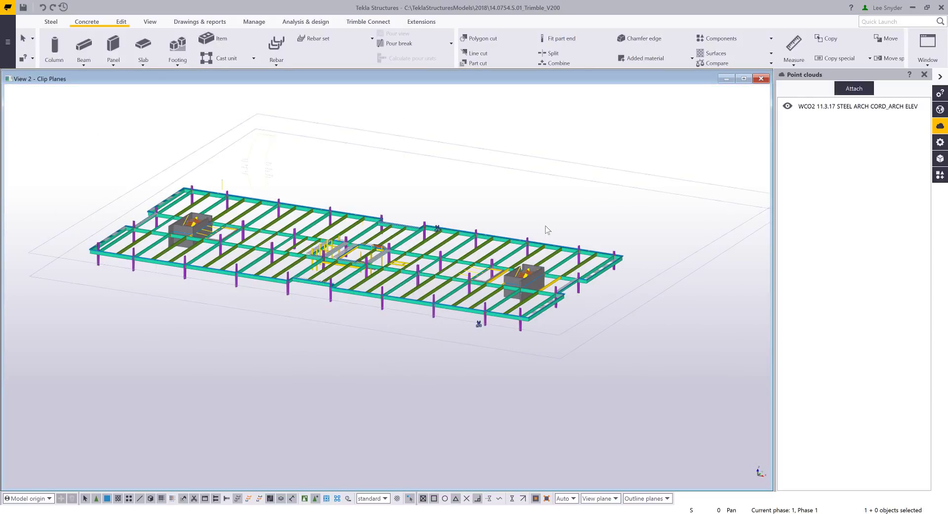
pyautogui.click(787, 106)
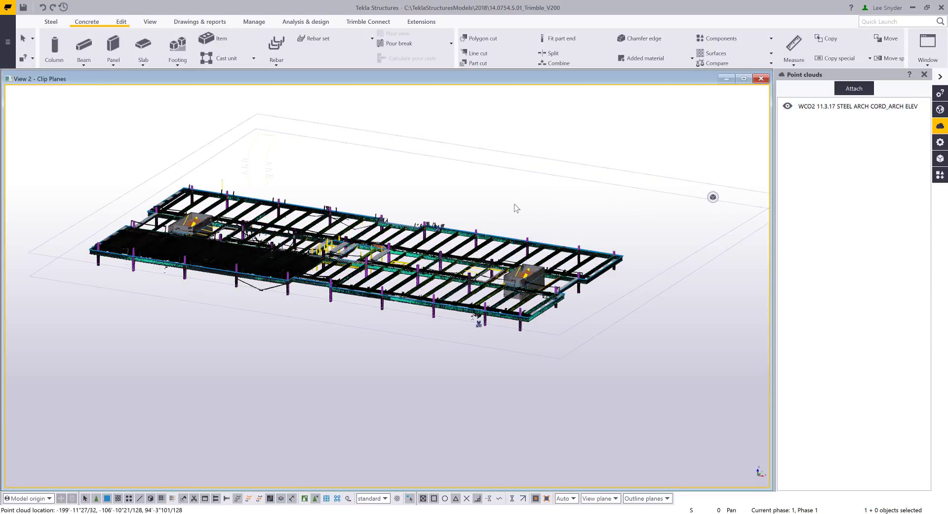
pyautogui.scroll(5, 524, 286)
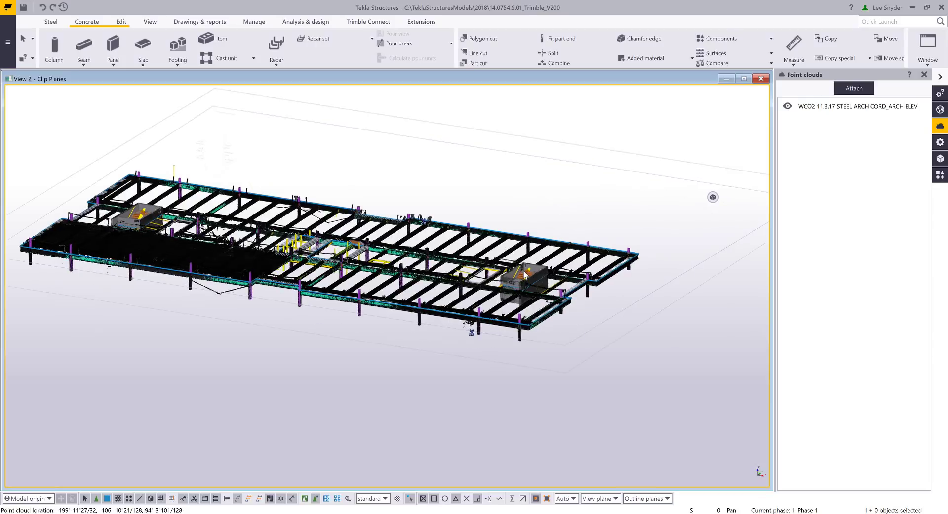
pyautogui.scroll(5, 403, 300)
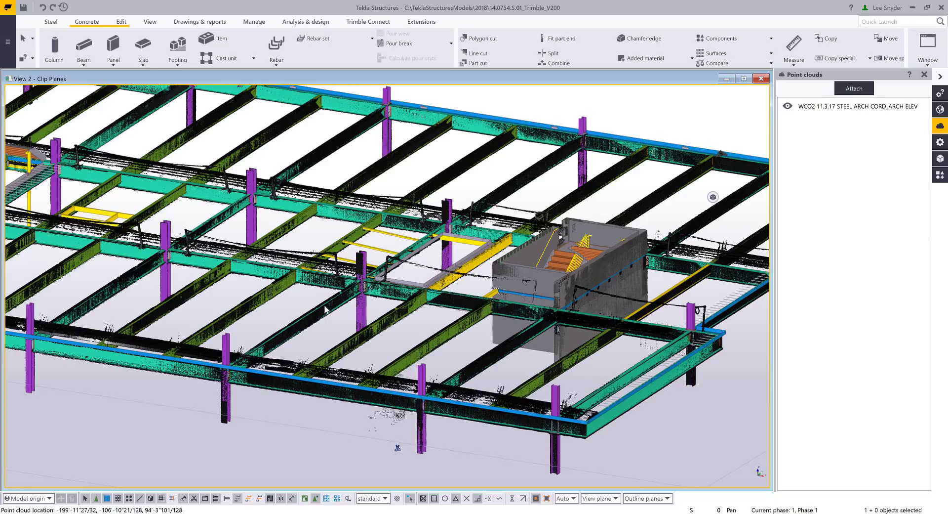
# Step: Zoom around the floor in plan comparing beams with the scan, then return to isometric 3D
pyautogui.hotkey('ctrl', 'p')
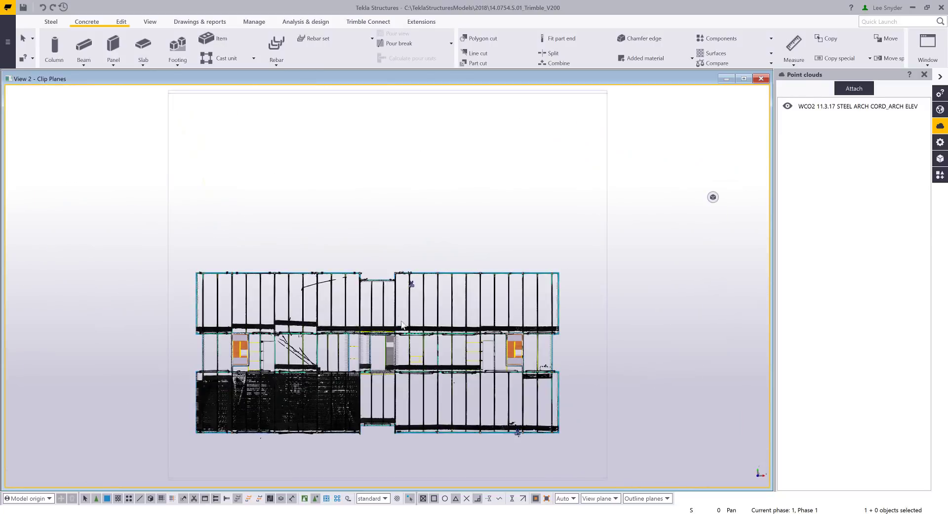
pyautogui.scroll(10, 480, 366)
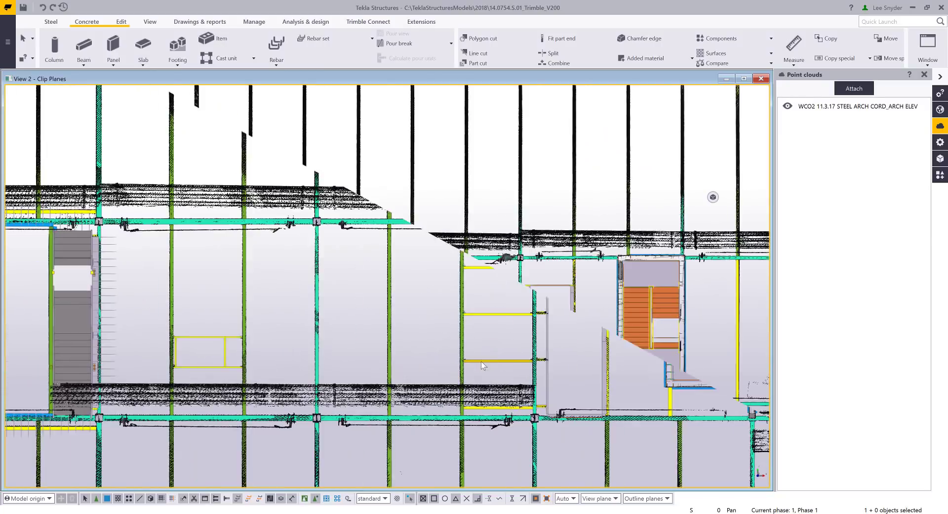
pyautogui.scroll(-1, 514, 356)
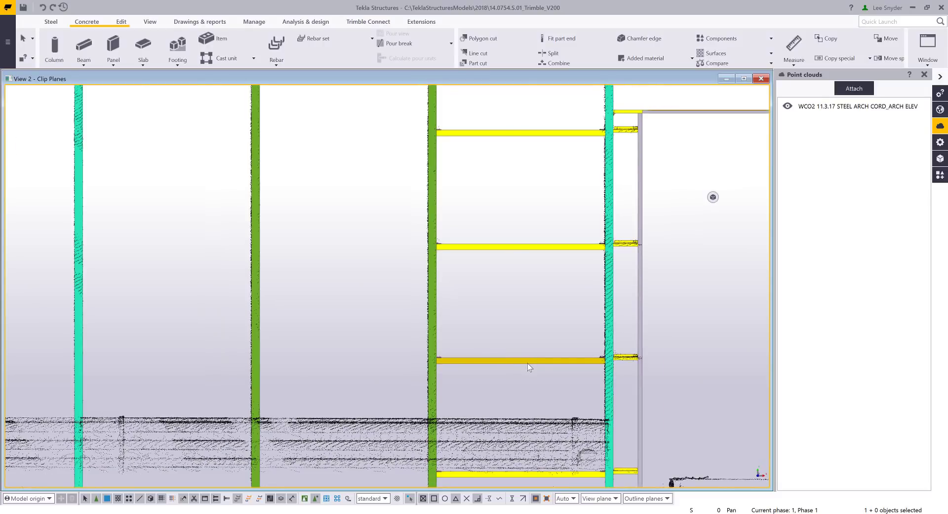
pyautogui.scroll(-1, 527, 363)
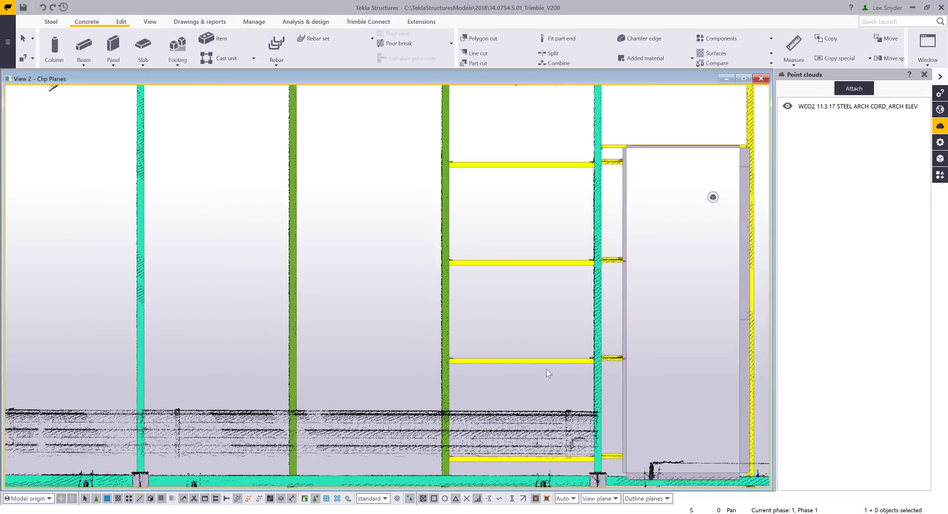
pyautogui.scroll(-3, 512, 281)
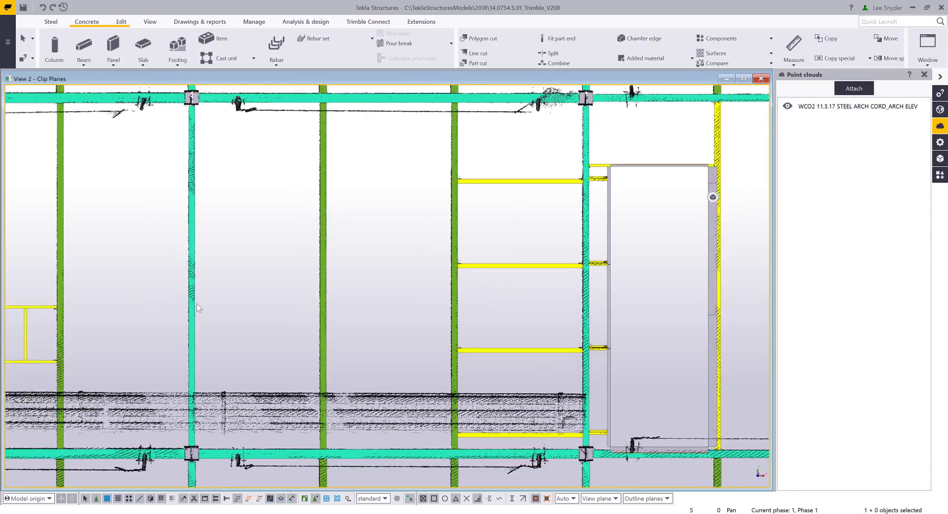
pyautogui.scroll(2, 351, 271)
pyautogui.scroll(3, 242, 289)
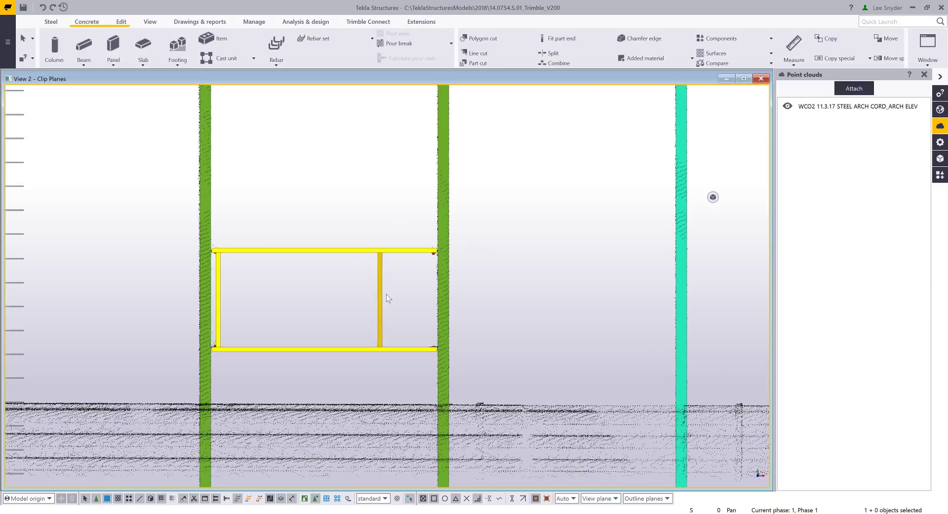
pyautogui.scroll(-2, 386, 297)
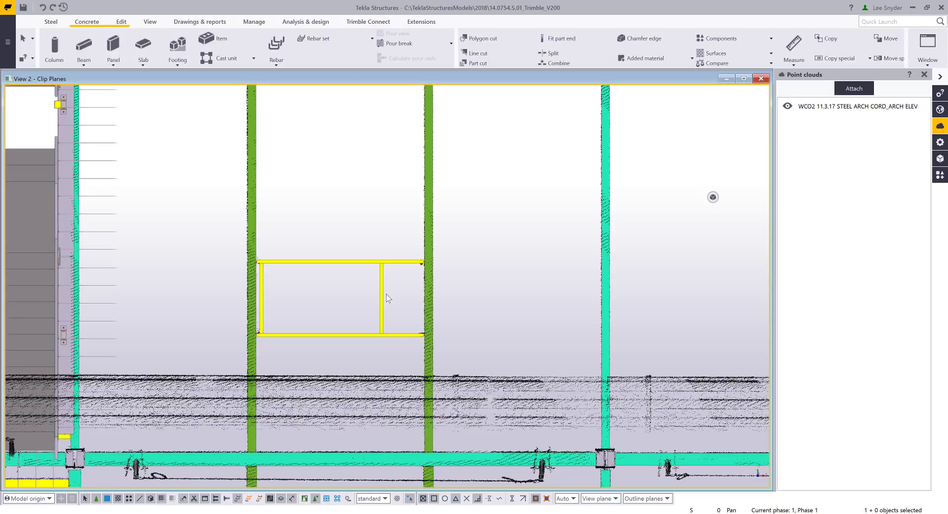
pyautogui.scroll(-4, 386, 295)
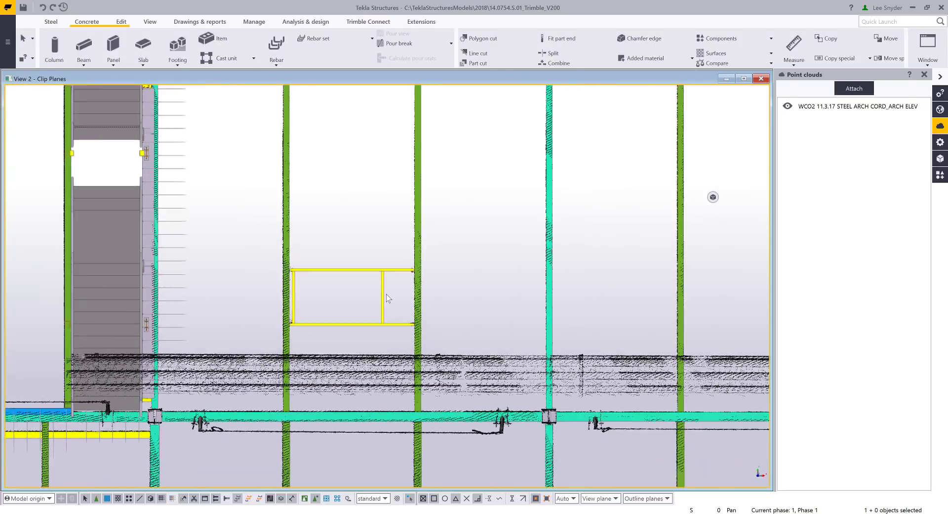
pyautogui.scroll(-5, 387, 294)
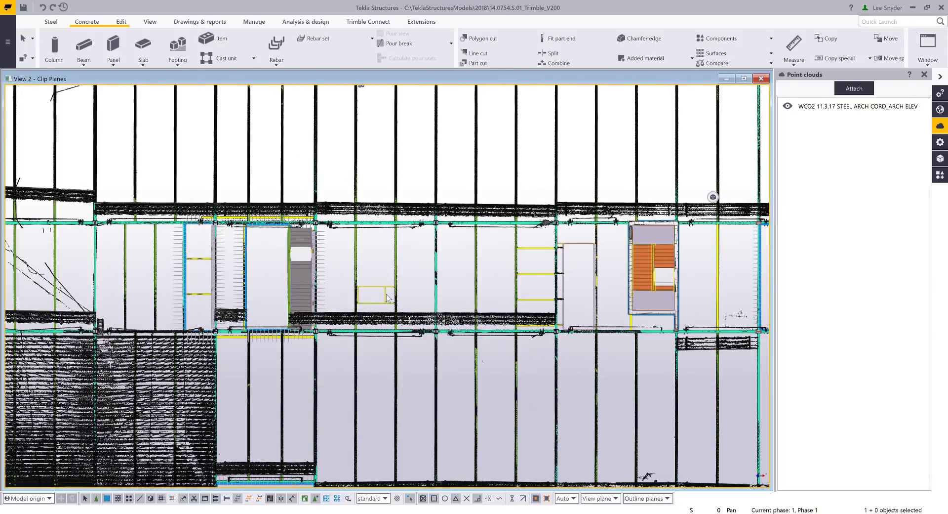
pyautogui.hotkey('ctrl', 'p')
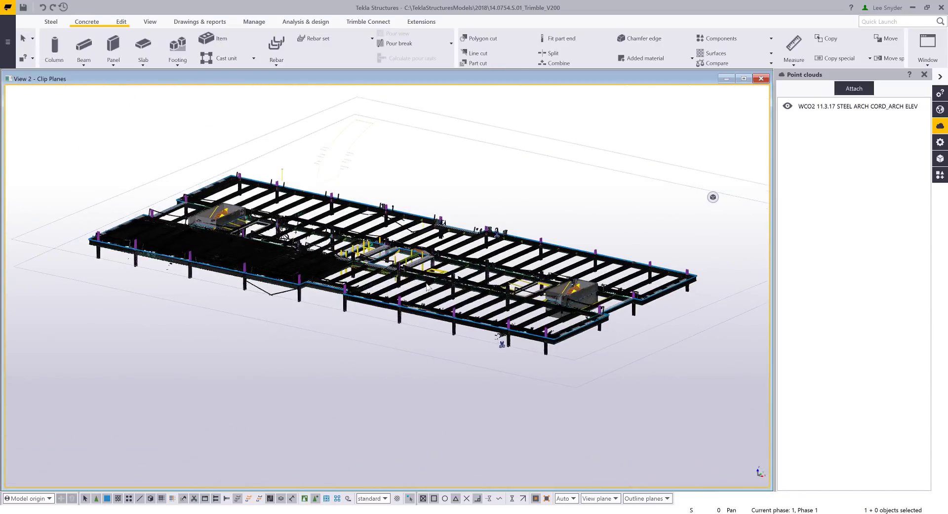
pyautogui.scroll(1, 427, 287)
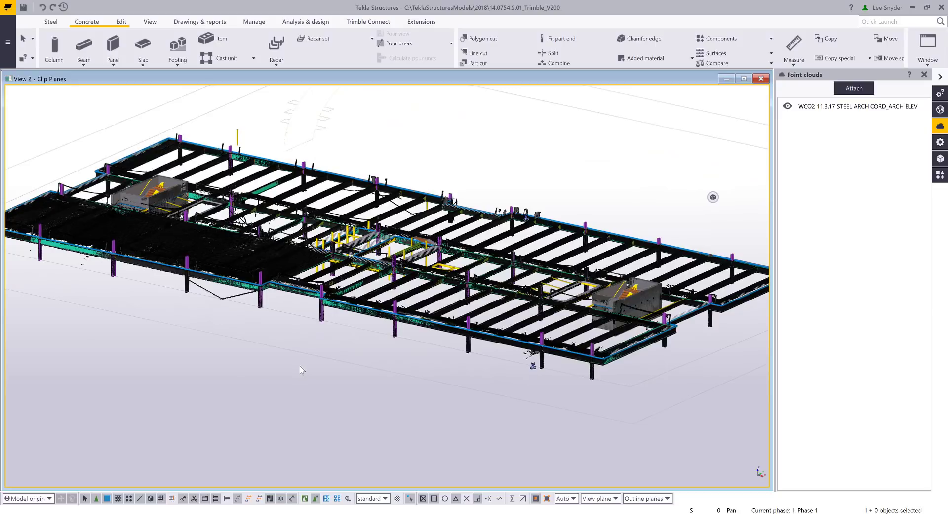
pyautogui.moveTo(61, 513)
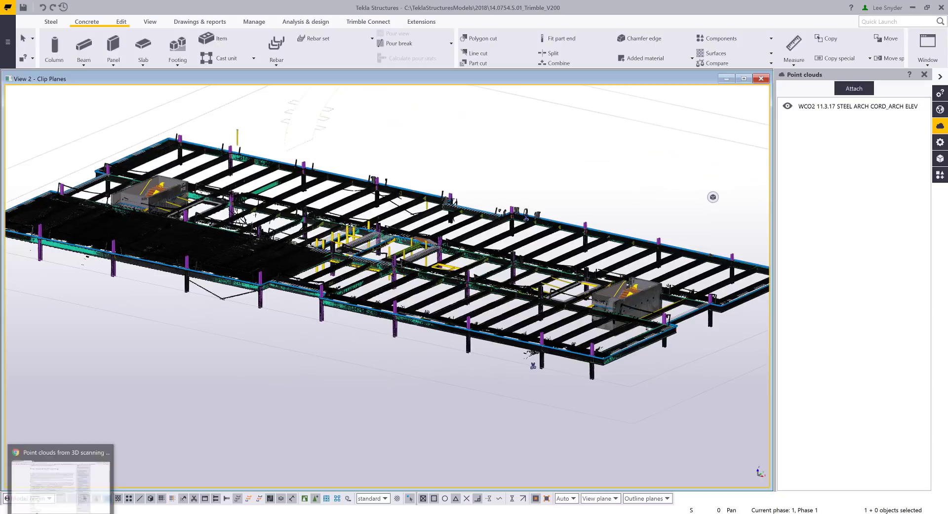
pyautogui.click(61, 476)
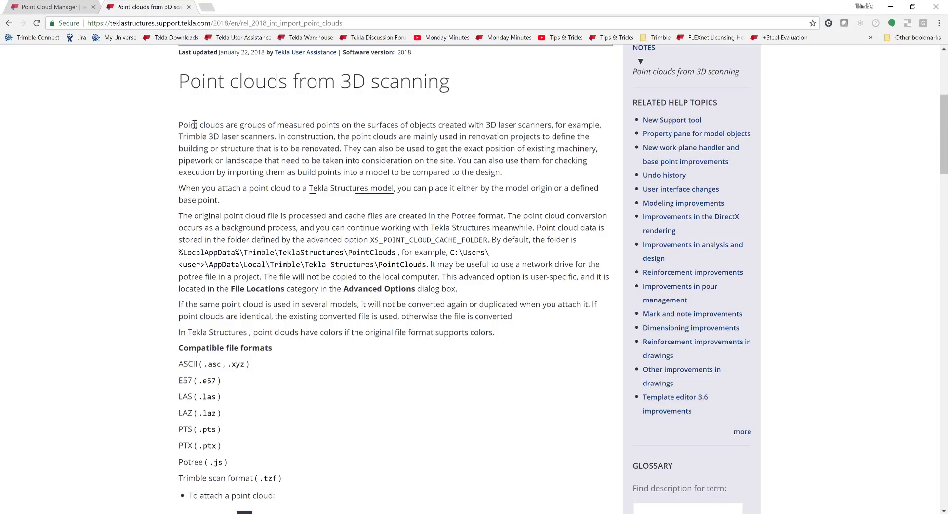
pyautogui.scroll(2, 194, 124)
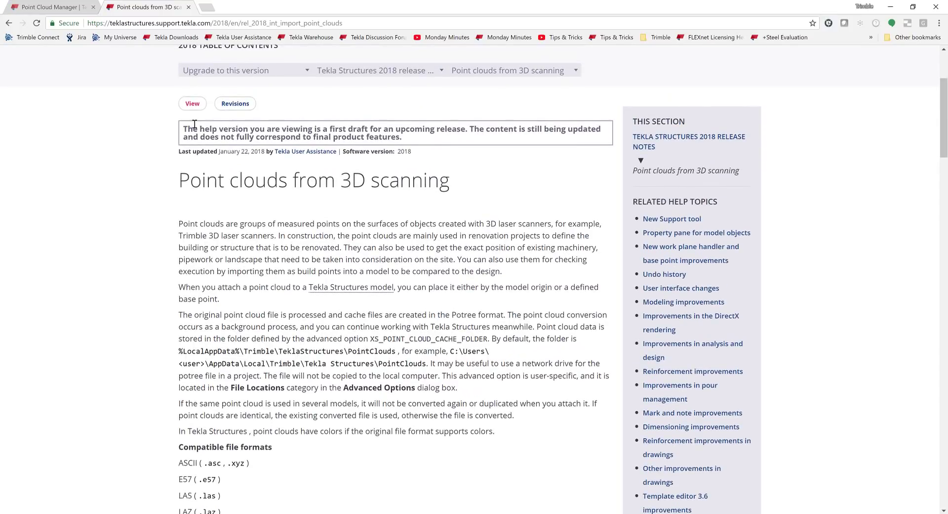
pyautogui.scroll(-5, 207, 211)
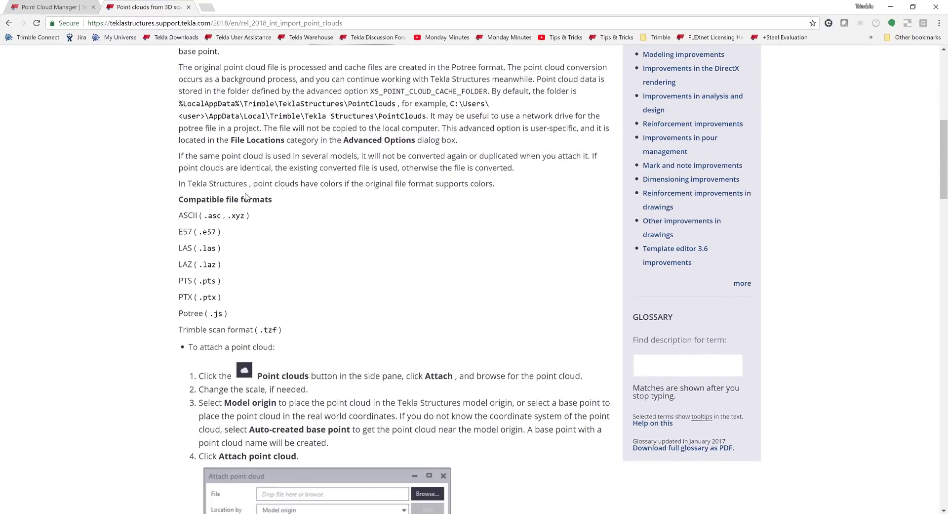
pyautogui.scroll(-6, 171, 261)
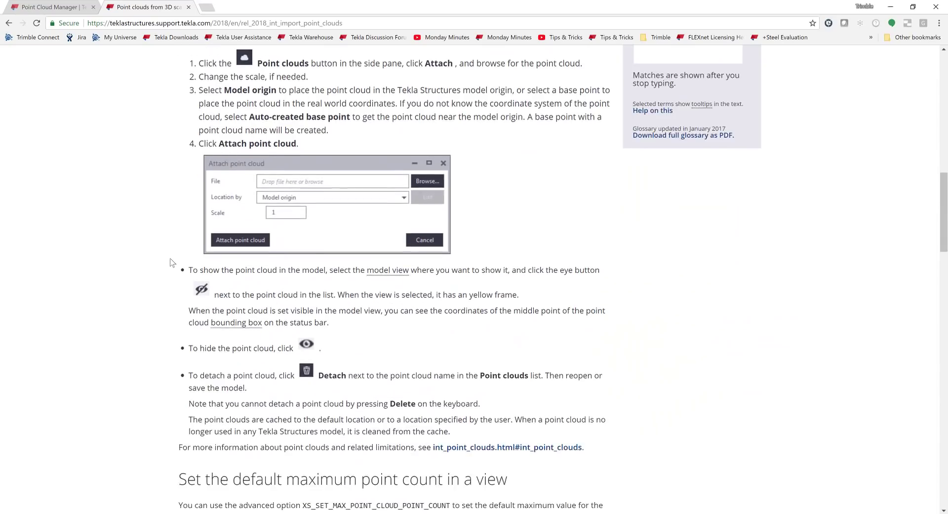
pyautogui.scroll(-5, 171, 261)
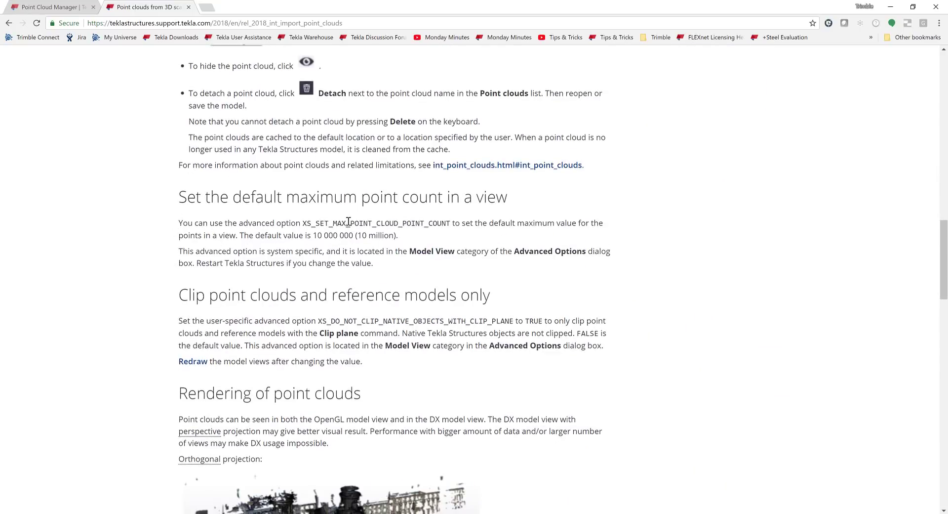
pyautogui.scroll(-1, 348, 222)
pyautogui.scroll(-1, 296, 284)
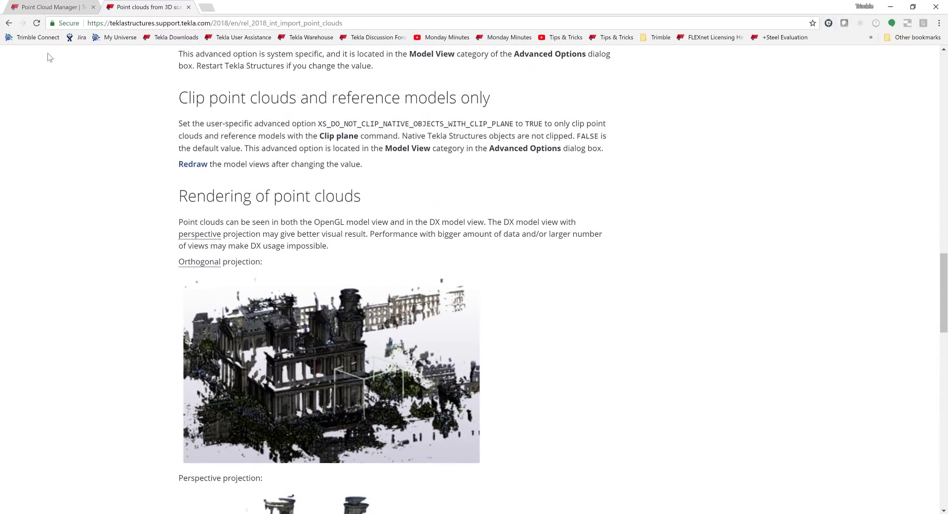
# Step: Go to the Point Cloud Manager tab and open the WCO II project for editing
pyautogui.click(56, 8)
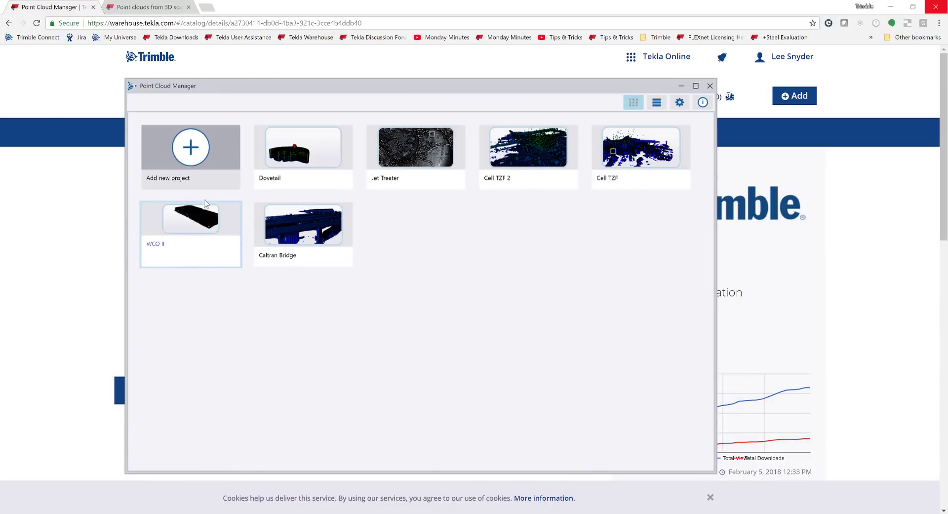
pyautogui.click(194, 239)
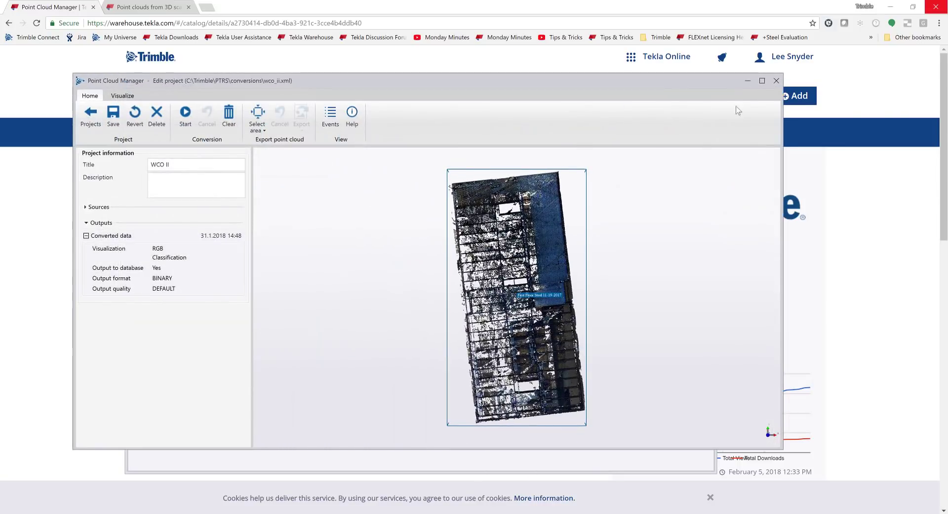
# Step: Maximize the WCO II window, orbit and zoom onto the scanned steel frame, then open Visualize
pyautogui.press('super+Up')
pyautogui.moveTo(595, 375); pyautogui.dragTo(594, 280)
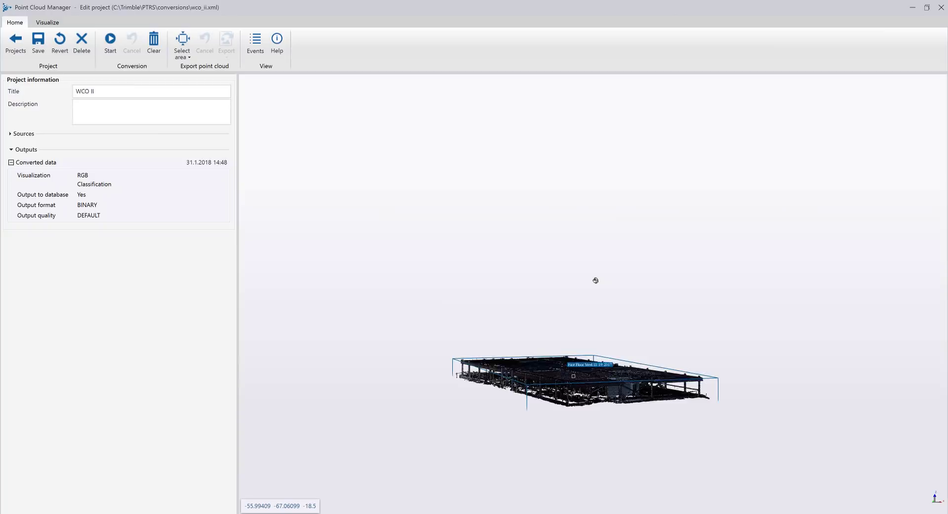
pyautogui.scroll(3, 565, 395)
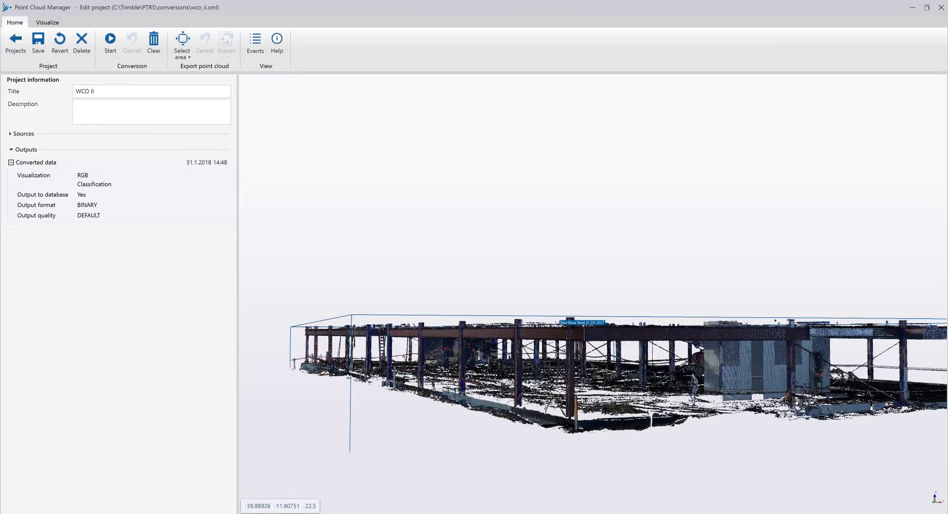
pyautogui.scroll(2, 592, 370)
pyautogui.scroll(-2, 592, 370)
pyautogui.moveTo(593, 297); pyautogui.dragTo(593, 395)
pyautogui.scroll(-3, 593, 297)
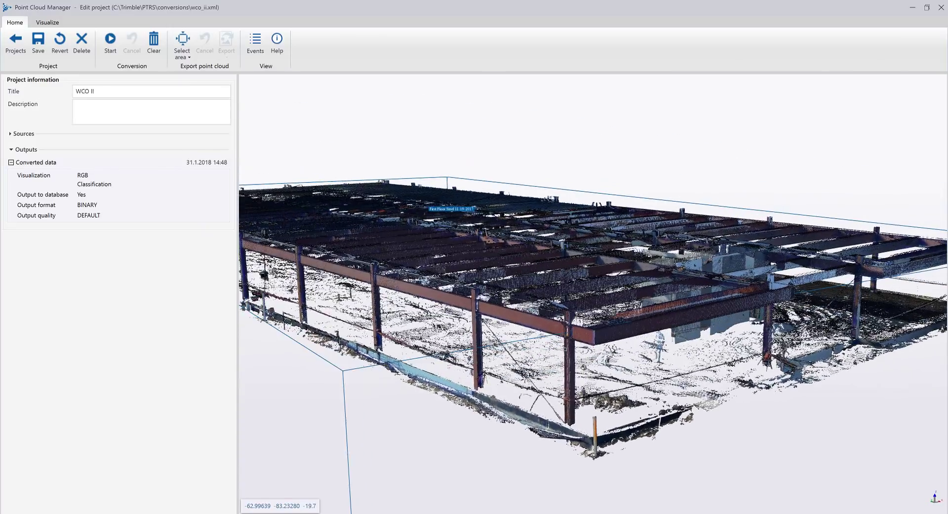
pyautogui.scroll(-2, 593, 296)
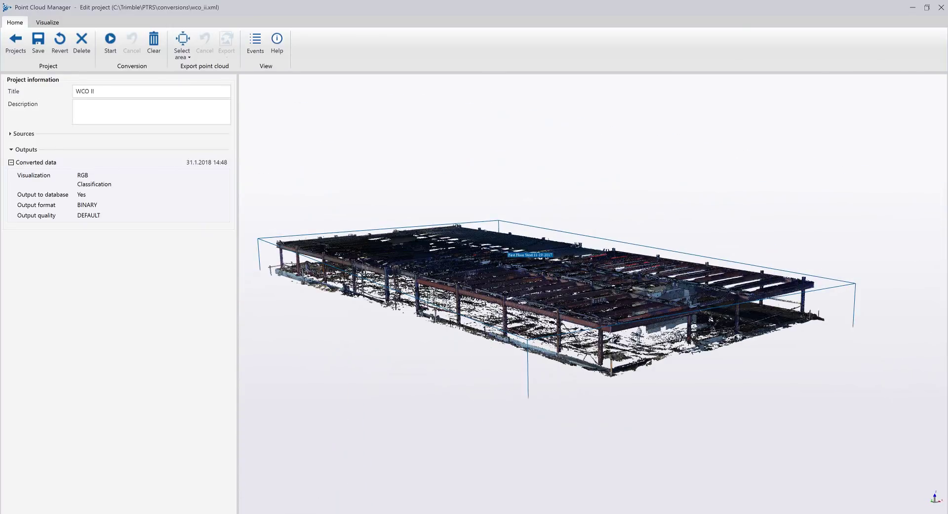
pyautogui.scroll(5, 593, 297)
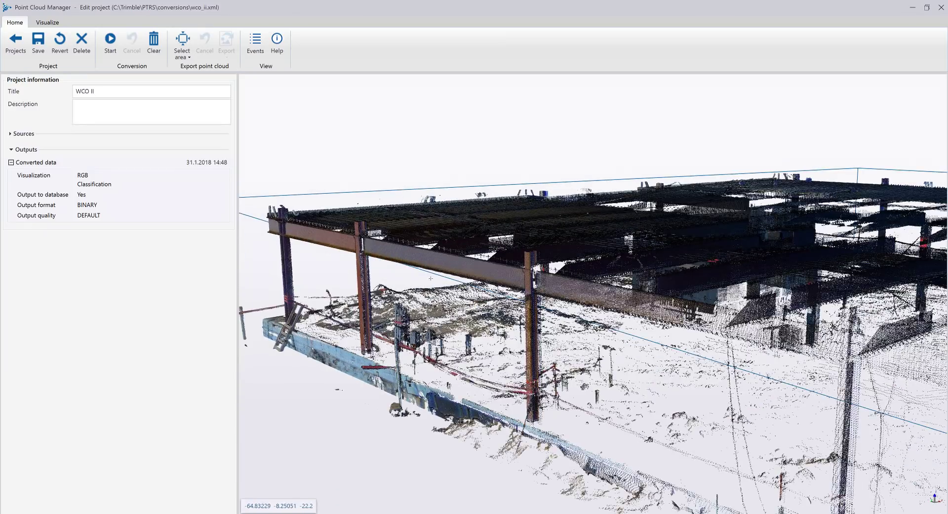
pyautogui.click(48, 22)
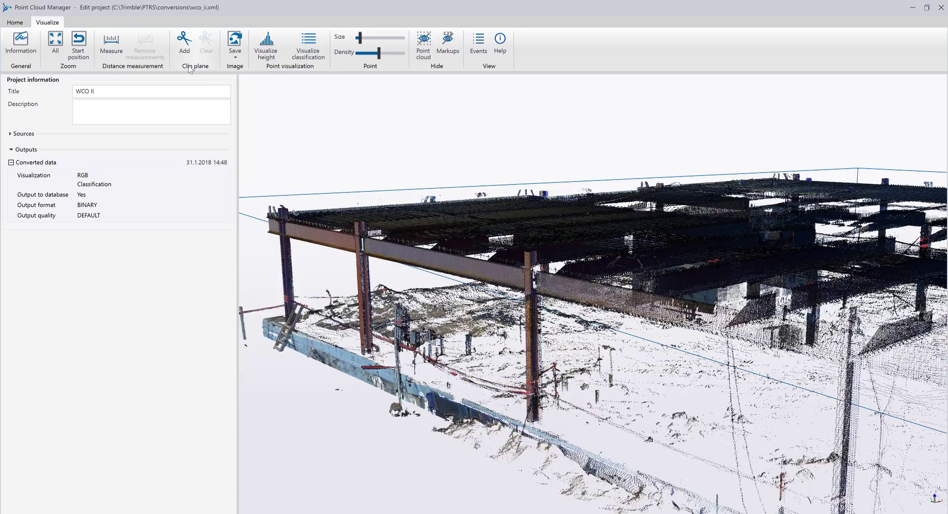
# Step: Measure the 43'4 1/2" beam span from column to beam end, then zoom all and remove it
pyautogui.click(109, 45)
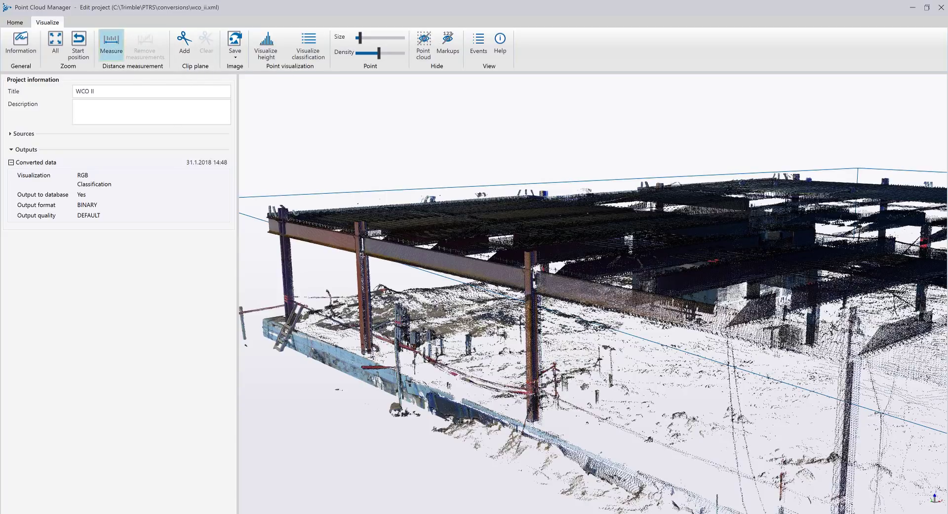
pyautogui.click(360, 254)
pyautogui.click(519, 291)
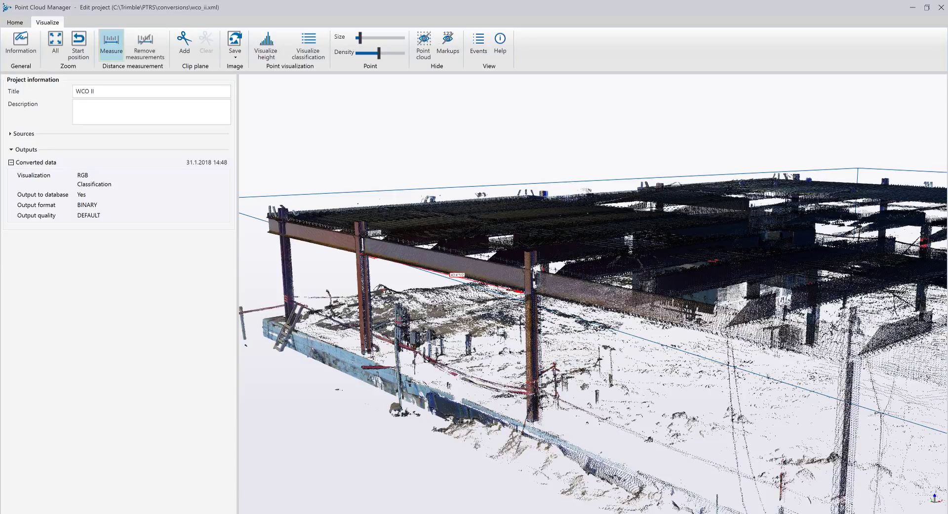
pyautogui.click(55, 39)
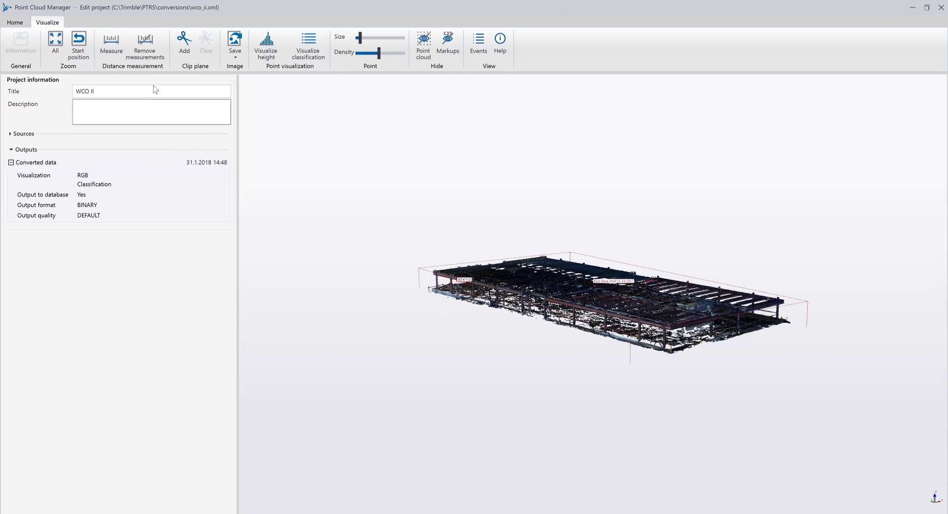
pyautogui.click(144, 44)
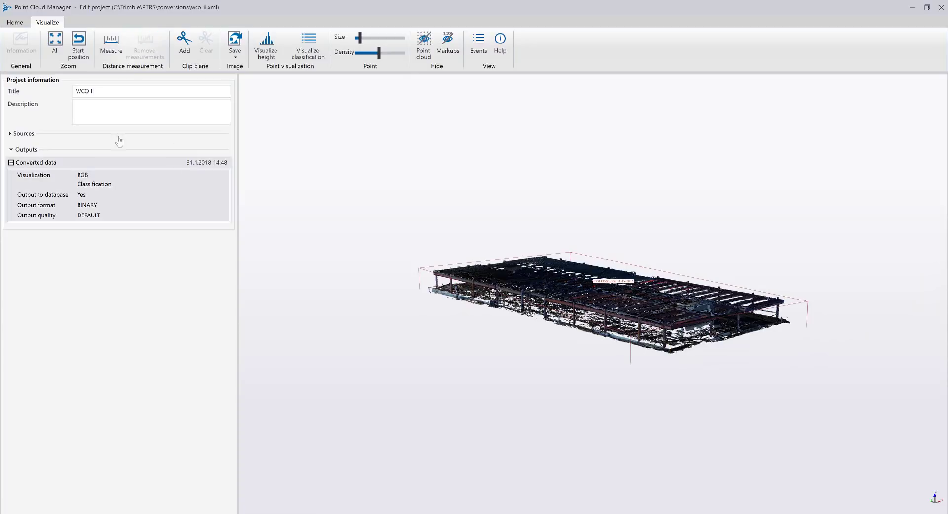
# Step: Start a Select area box on the WCO II point cloud, viewed from a top-down angle
pyautogui.click(14, 22)
pyautogui.click(182, 42)
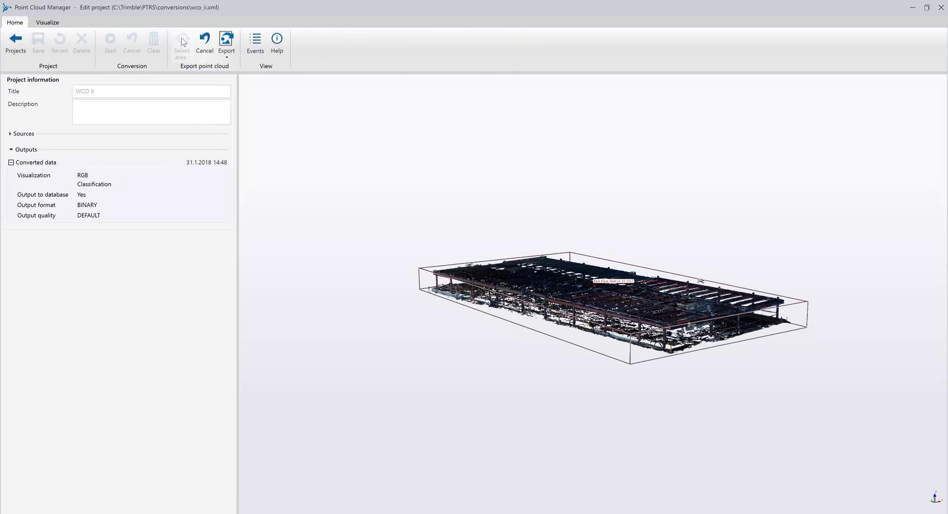
pyautogui.moveTo(482, 284); pyautogui.dragTo(494, 317)
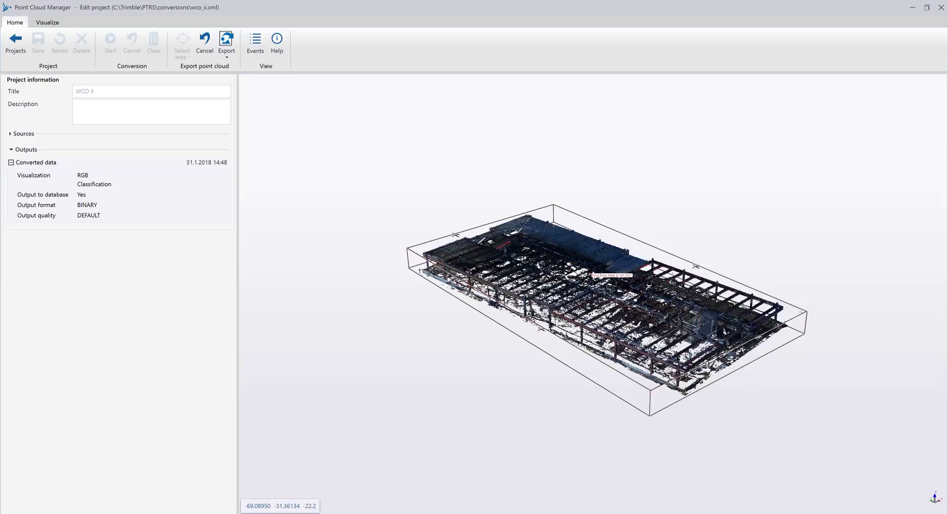
pyautogui.scroll(2, 850, 328)
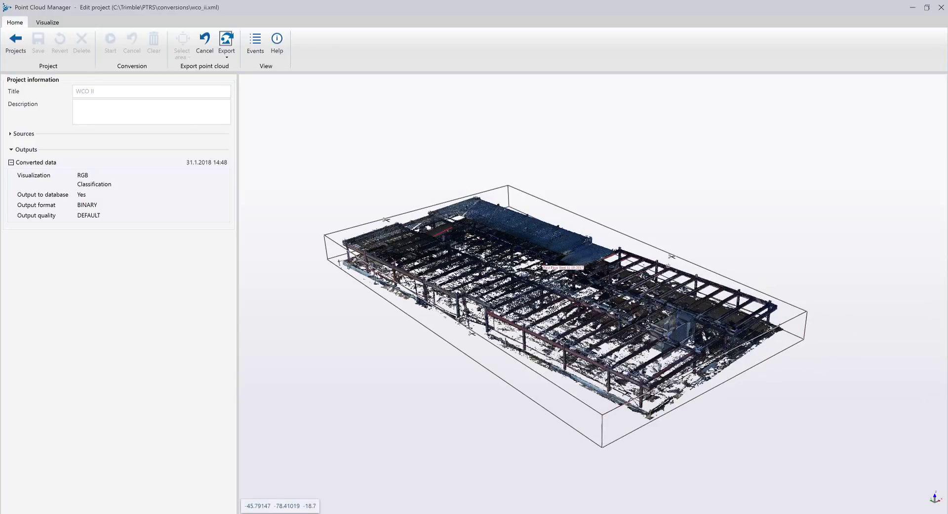
# Step: Crop the cloud's right and left ends down to a small end section of beams and columns
pyautogui.moveTo(672, 256); pyautogui.dragTo(627, 352)
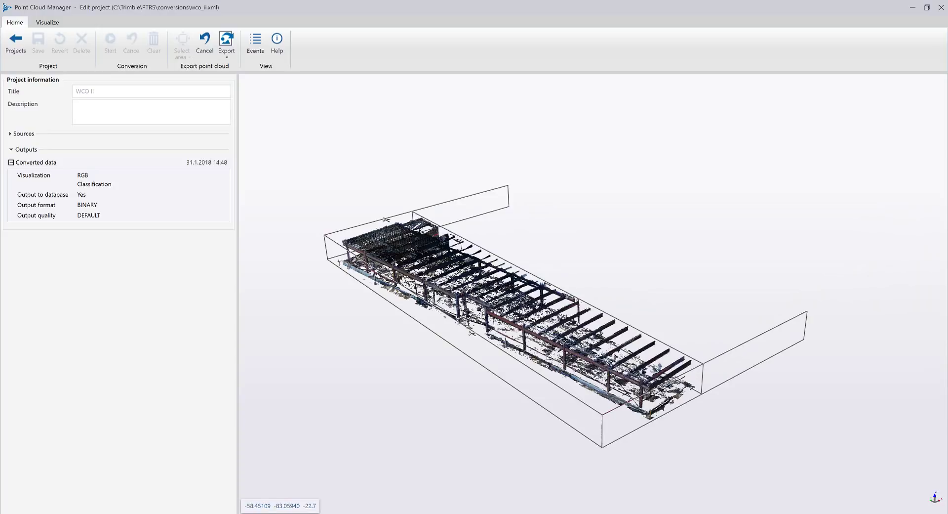
pyautogui.scroll(3, 681, 386)
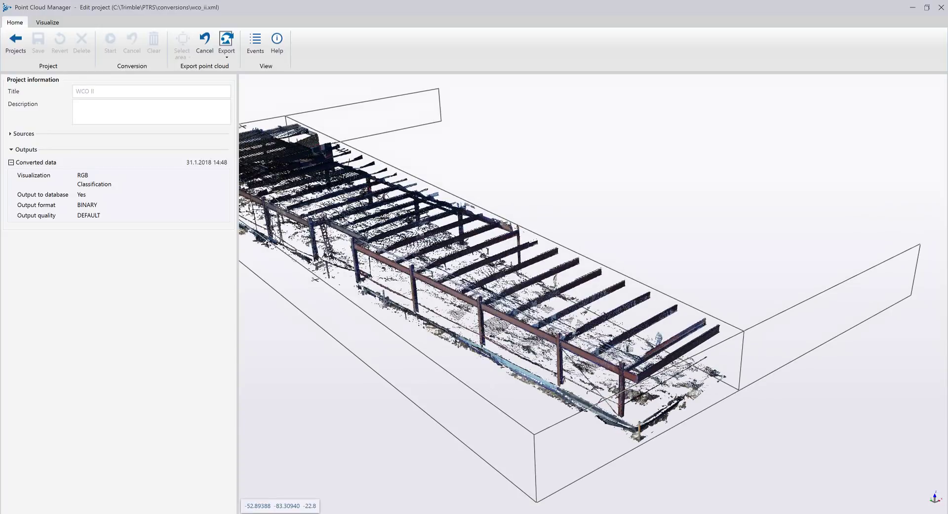
pyautogui.scroll(-3, 735, 353)
pyautogui.moveTo(336, 176); pyautogui.dragTo(565, 295)
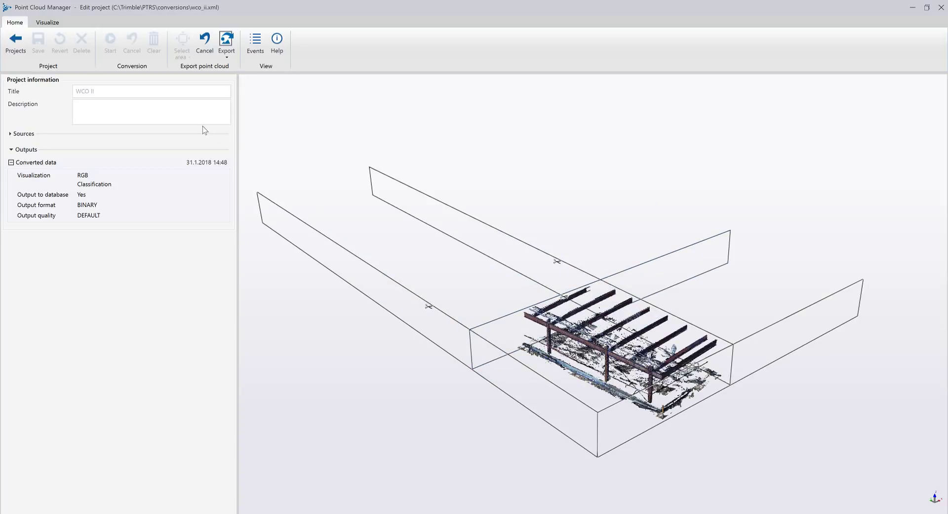
# Step: Show the Export dropdown choices, including 'Export with detailed properties', for the clipped WCO II section
pyautogui.click(227, 58)
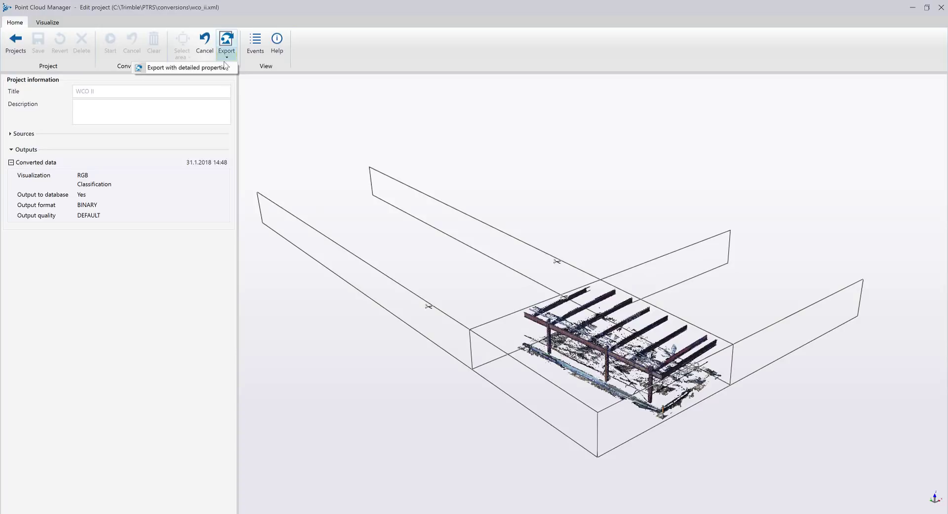